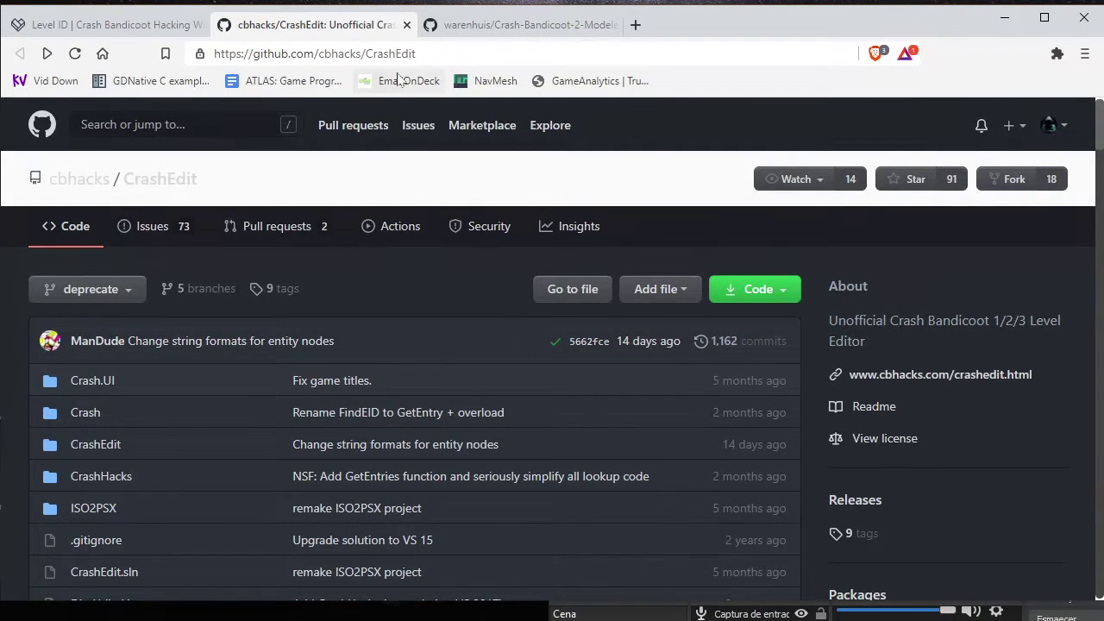
# Check the CrashEdit repository's releases page and the download options of the Crash-Bandicoot-2-Modelexport repository
pyautogui.moveTo(417, 54); pyautogui.dragTo(213, 54)
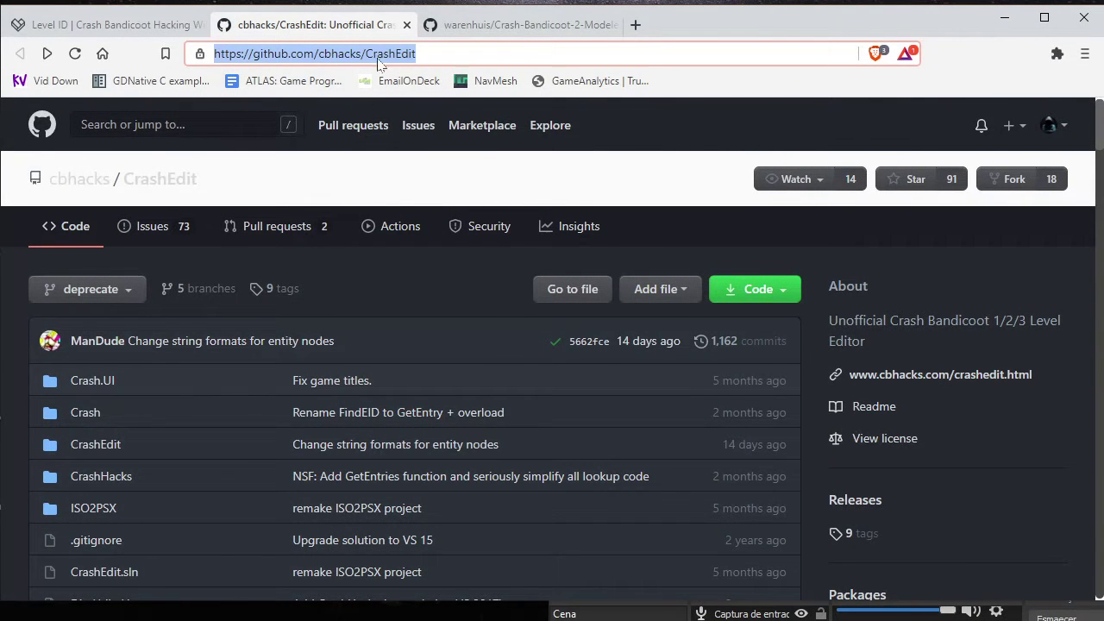
pyautogui.click(868, 536)
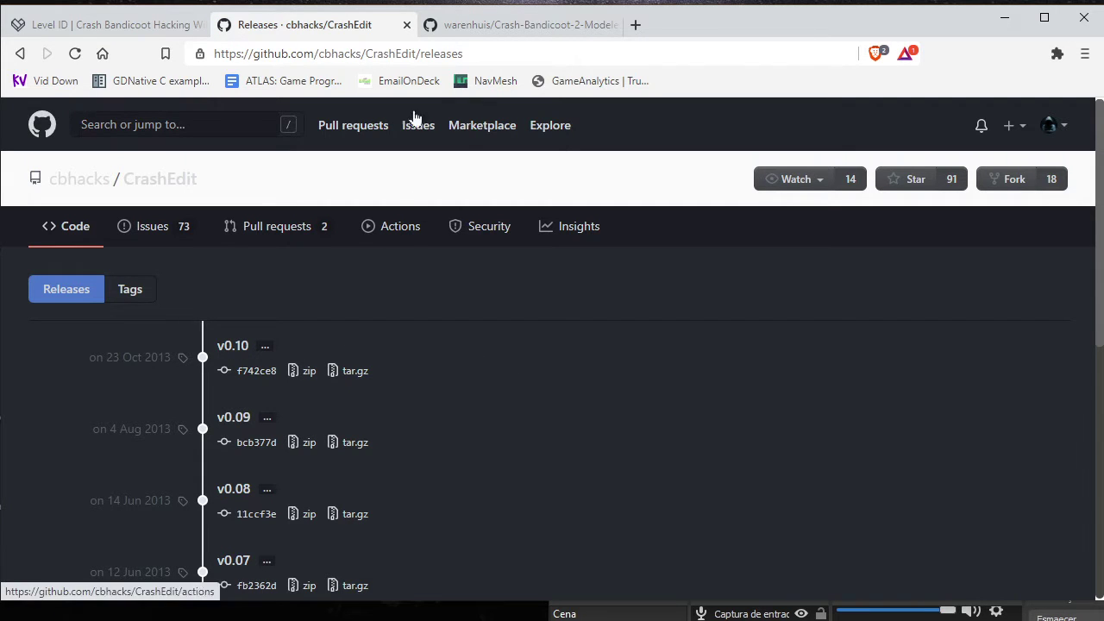
pyautogui.click(494, 26)
pyautogui.moveTo(553, 53); pyautogui.dragTo(377, 54)
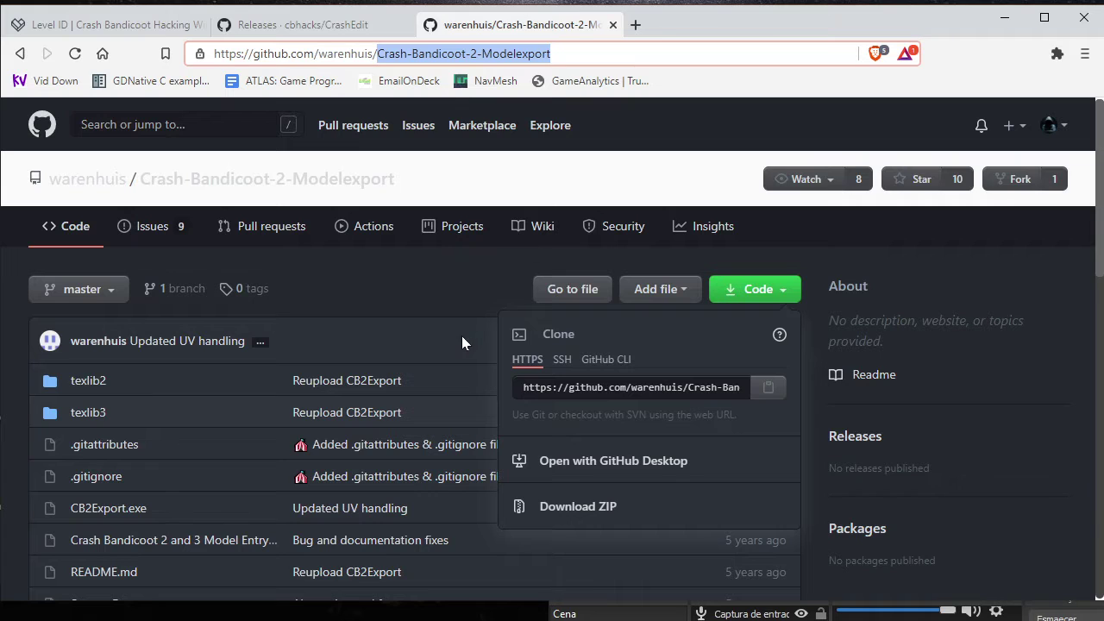
pyautogui.click(436, 326)
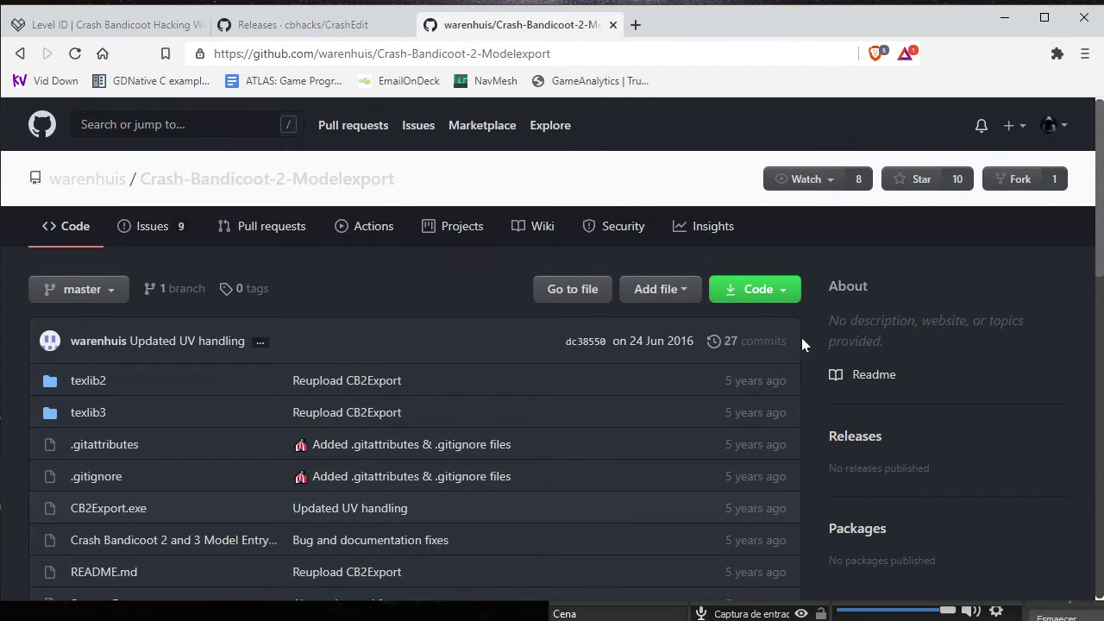
pyautogui.click(788, 293)
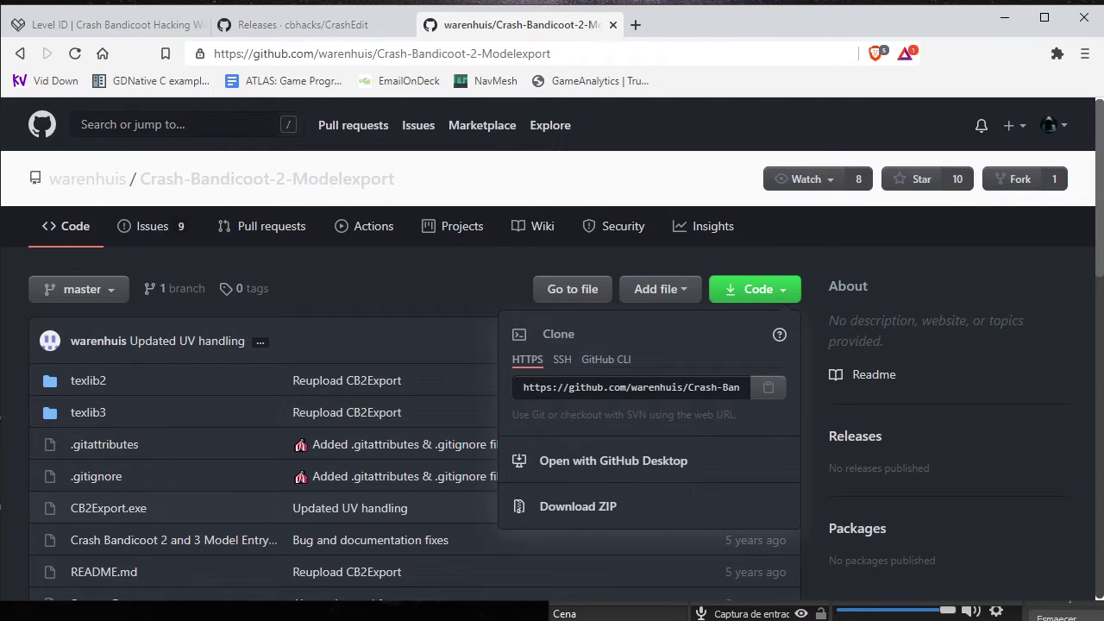
pyautogui.click(688, 179)
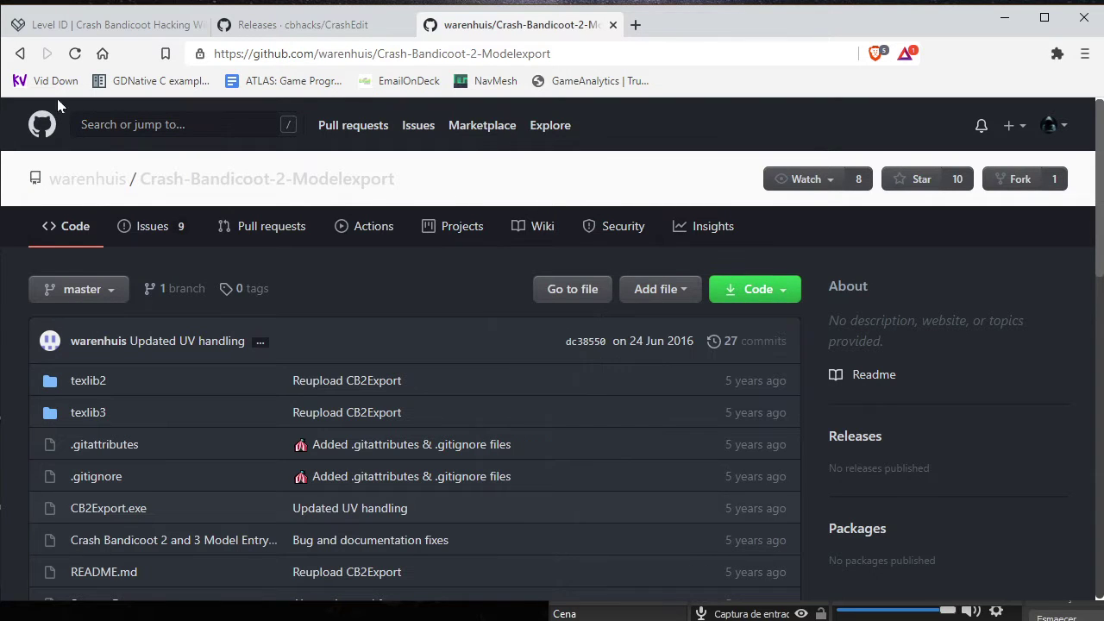
# Look up the level ID of Komodo Bros. in the Crash 2 table on the Level ID wiki page
pyautogui.click(111, 39)
pyautogui.hotkey('ctrl', 'l')
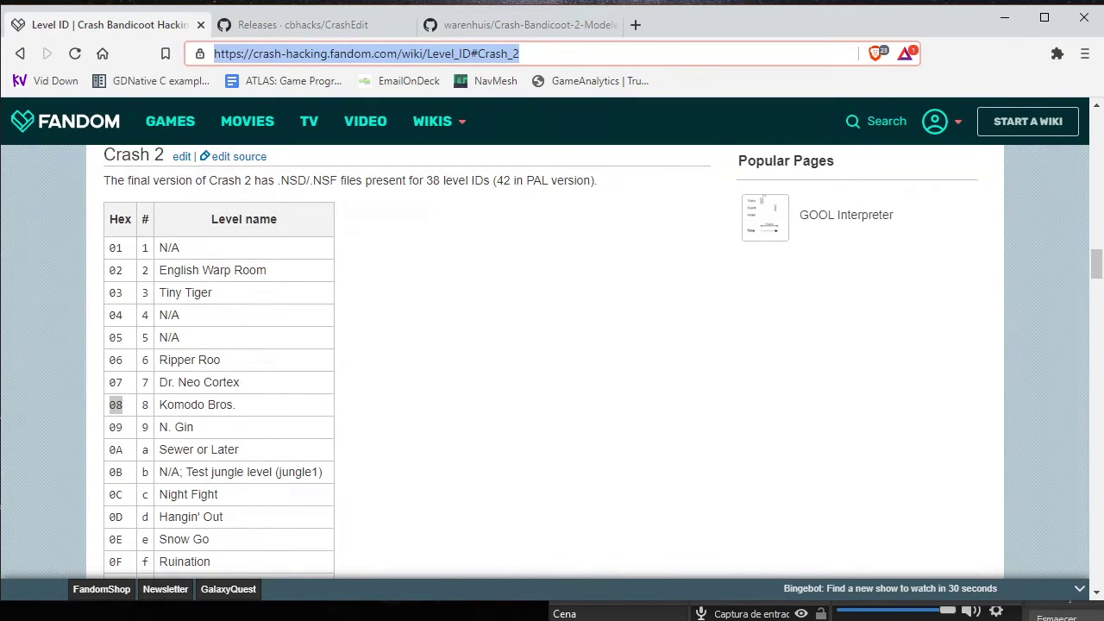
pyautogui.scroll(3, 264, 215)
pyautogui.scroll(5, 180, 414)
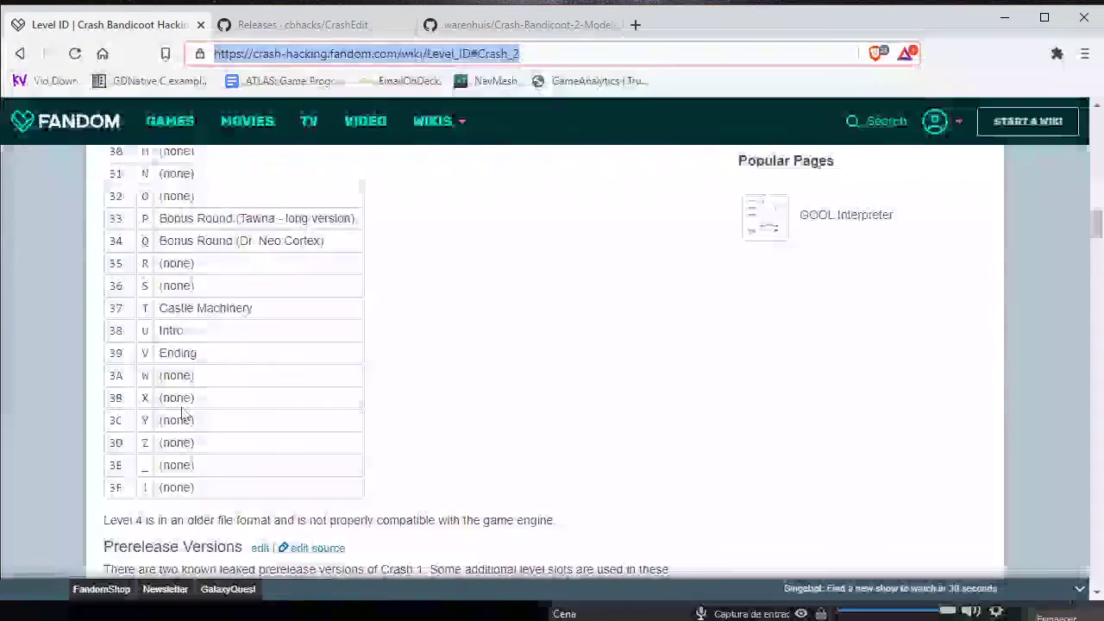
pyautogui.scroll(-5, 148, 415)
pyautogui.scroll(-4, 277, 385)
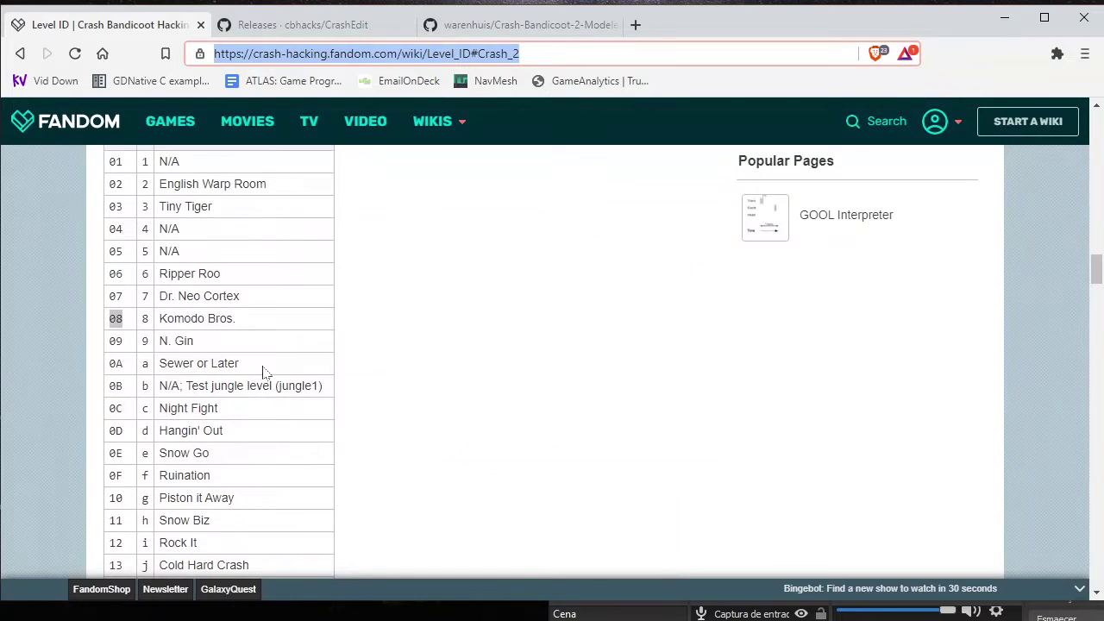
pyautogui.moveTo(242, 321); pyautogui.dragTo(167, 318)
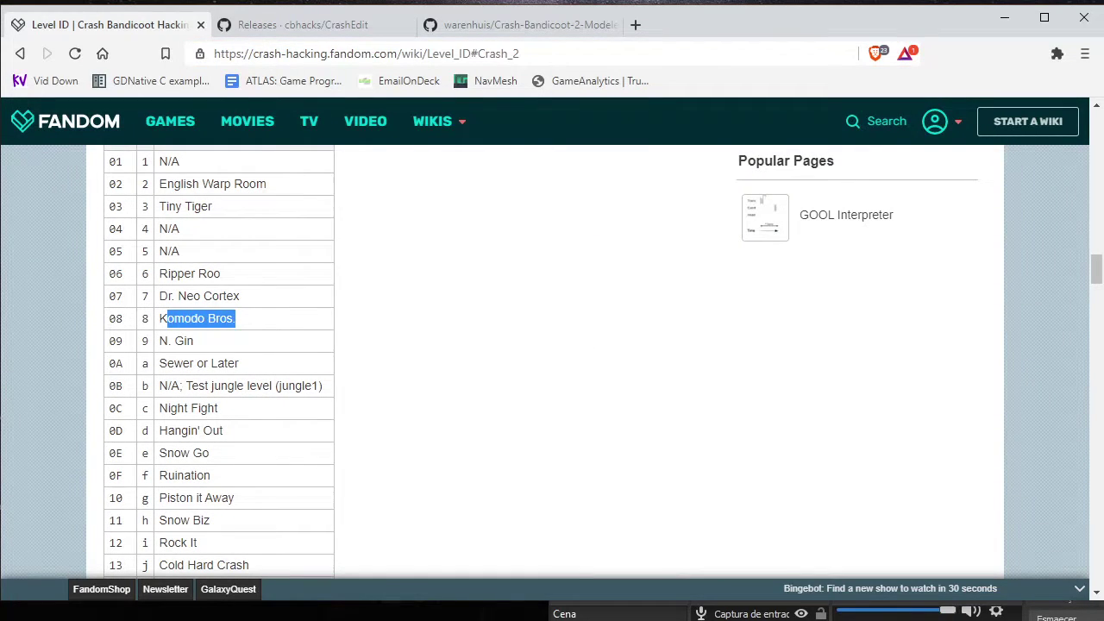
pyautogui.moveTo(253, 322); pyautogui.dragTo(132, 326)
pyautogui.click(127, 327)
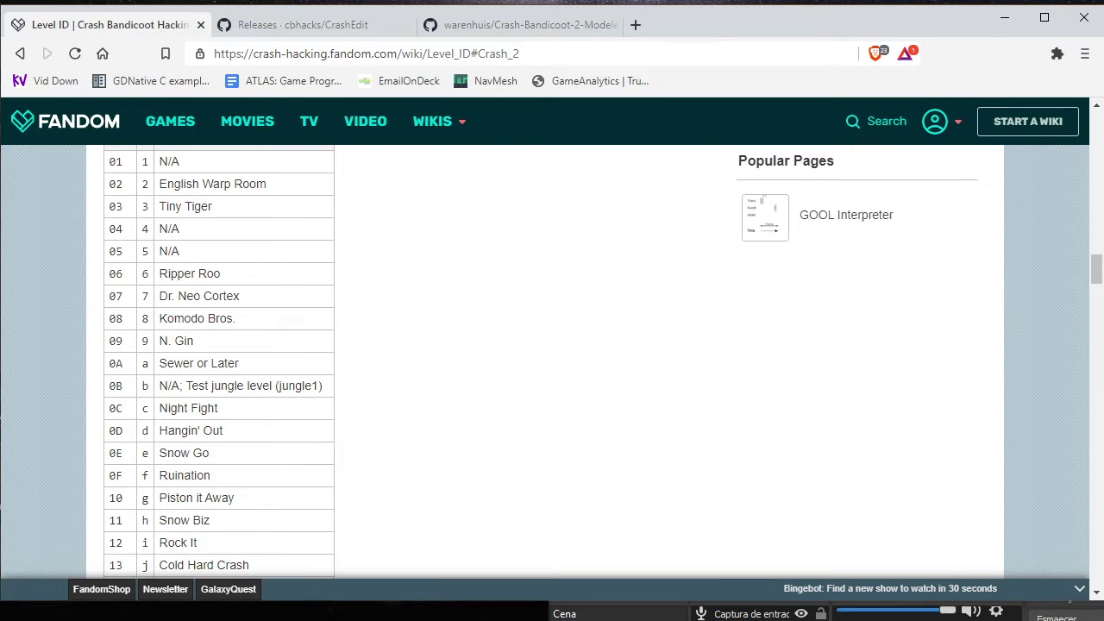
# Switch to CrashEdit and open S0000008.NSF from Crash_2_Files\S0 with the game version Crash Bandicoot 2: Cortex Strikes Back
pyautogui.click(350, 611)
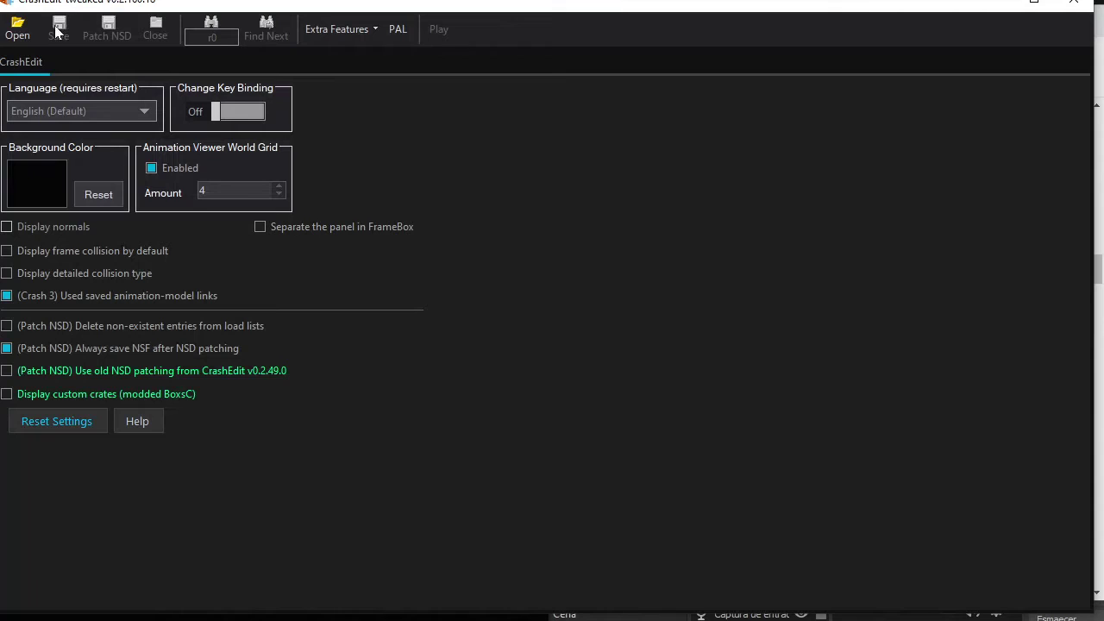
pyautogui.click(21, 28)
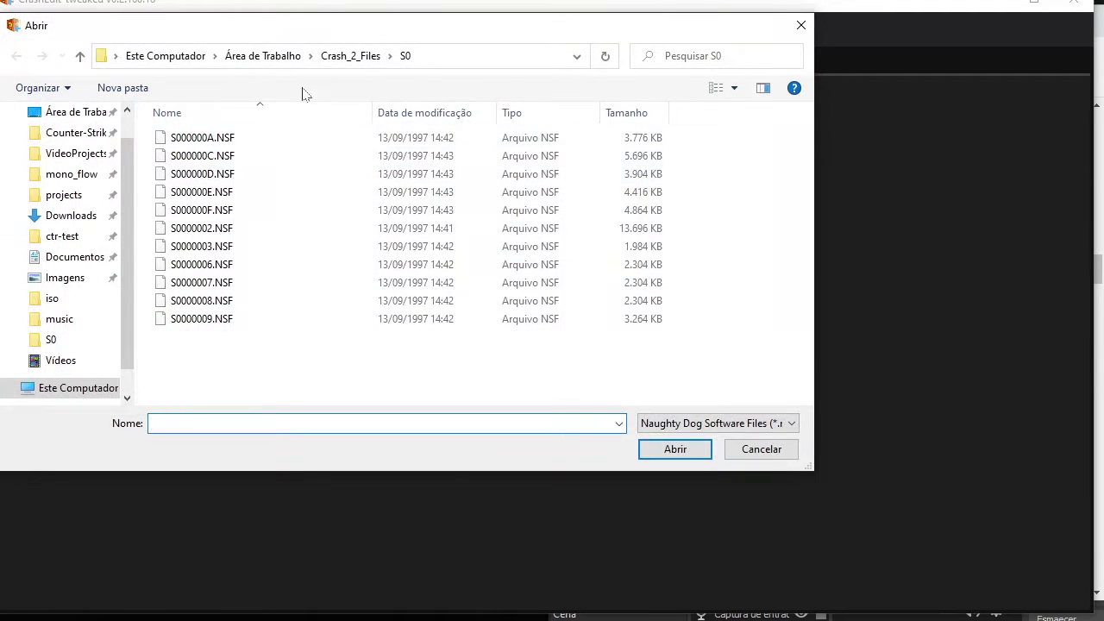
pyautogui.click(335, 55)
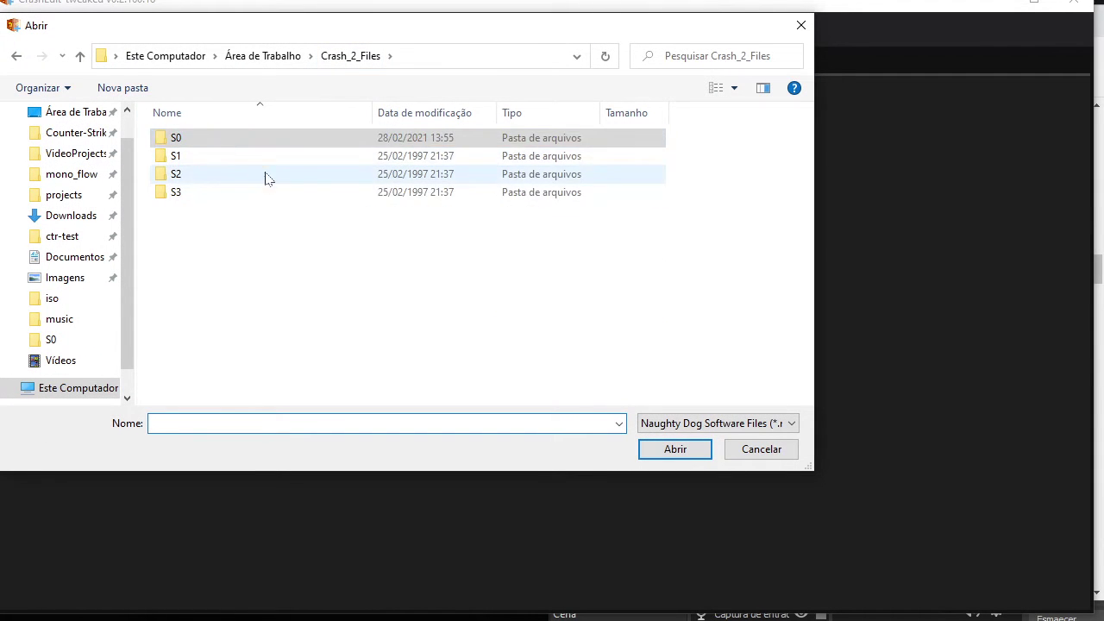
pyautogui.click(228, 142)
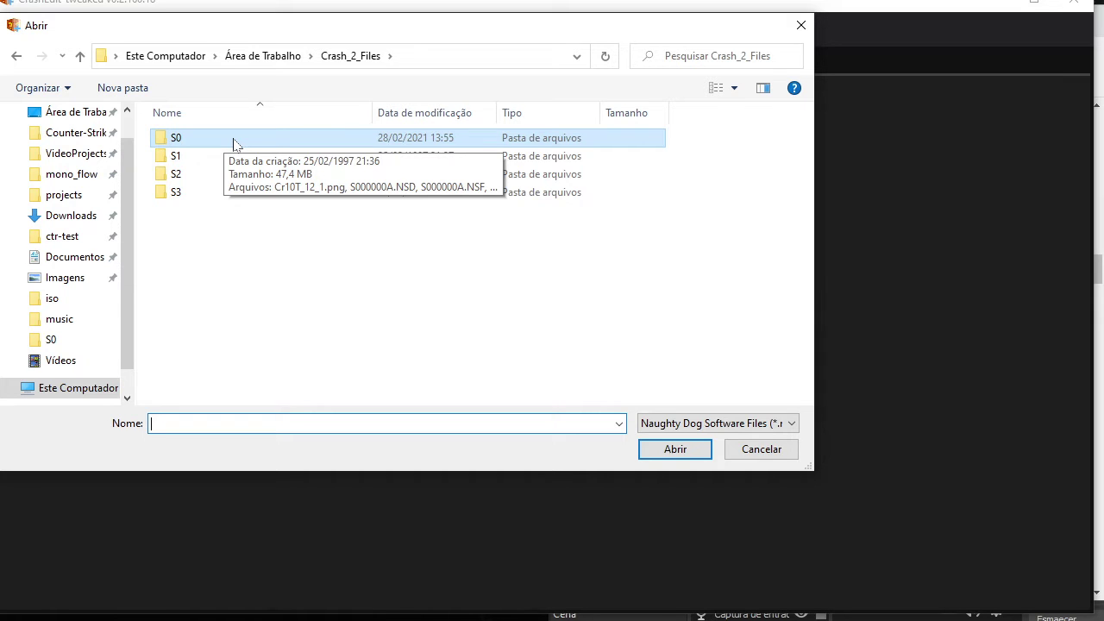
pyautogui.doubleClick(208, 140)
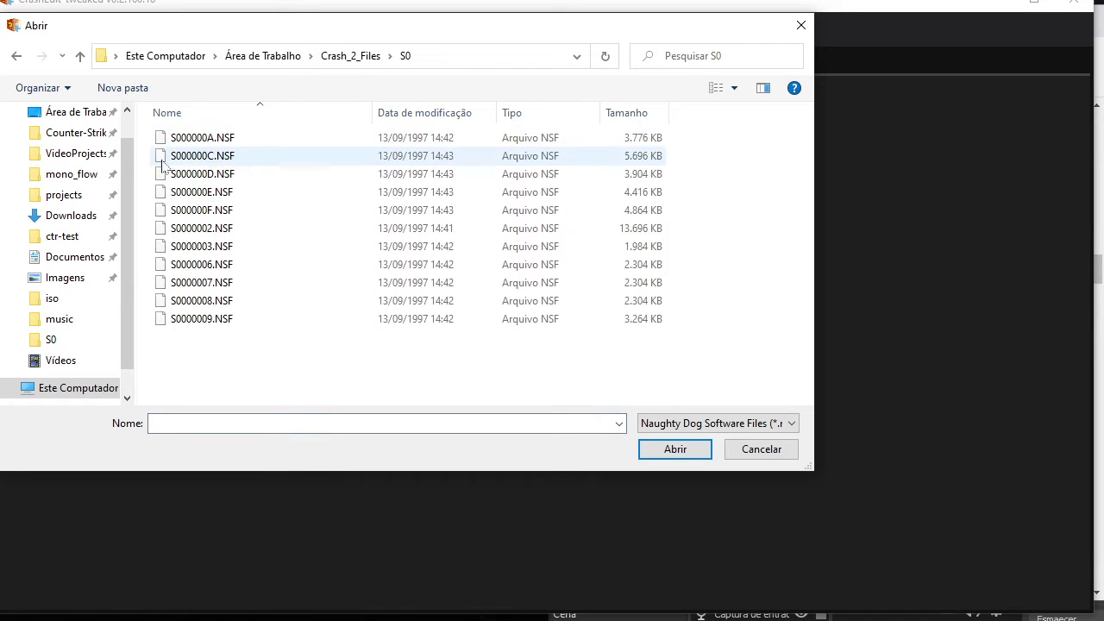
pyautogui.click(244, 303)
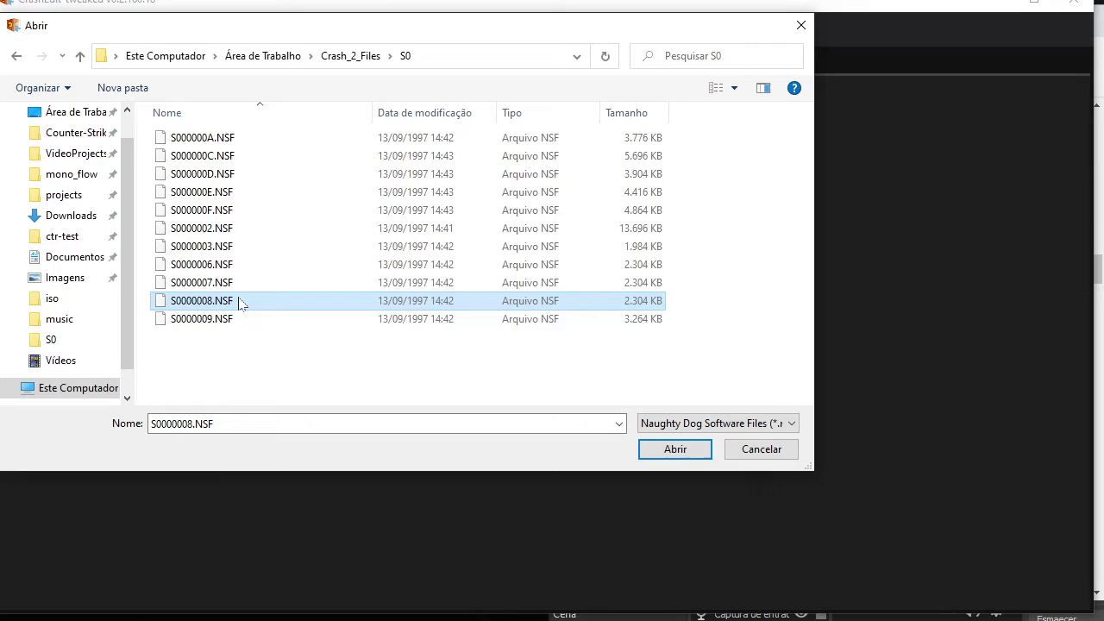
pyautogui.doubleClick(249, 300)
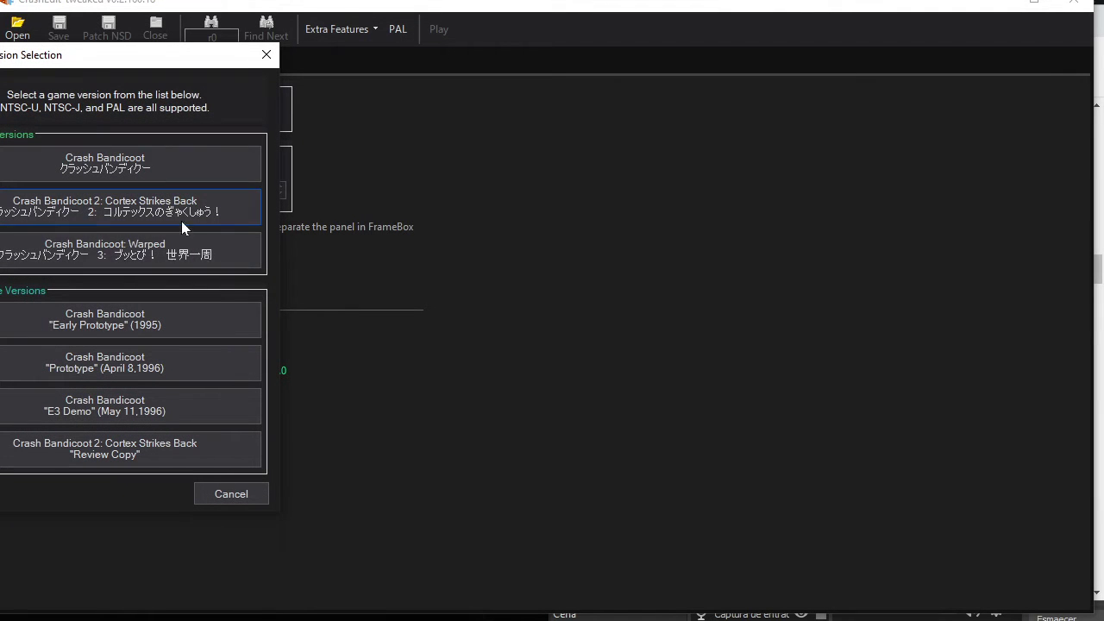
pyautogui.click(80, 207)
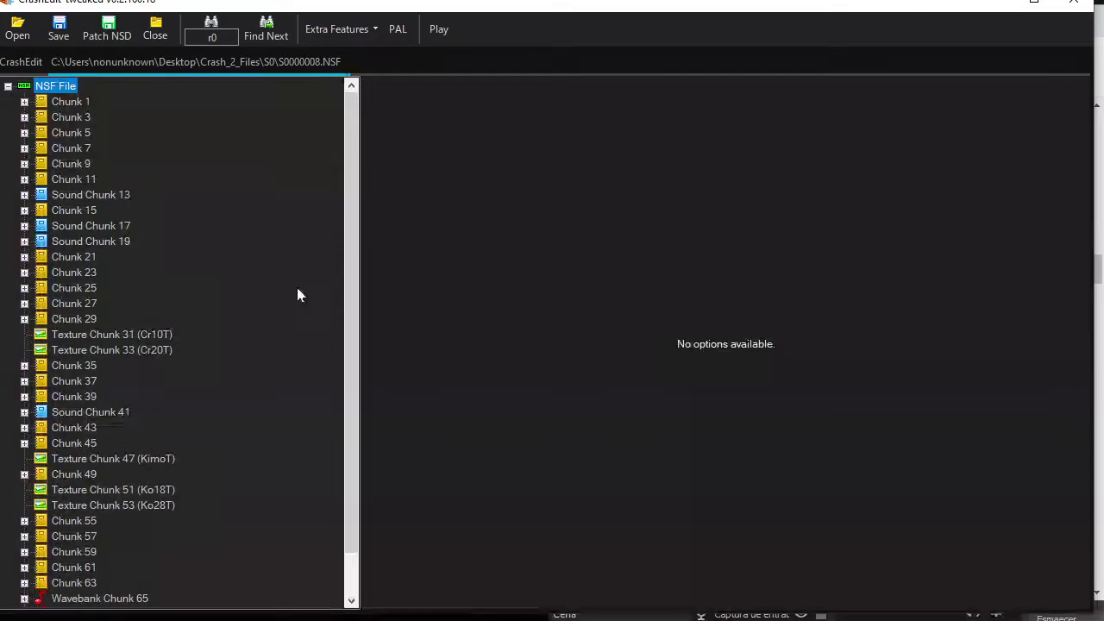
# Expand Chunk 1 and preview its animations CCw1V, Cr10V, CrR0V and CJH1V
pyautogui.click(24, 102)
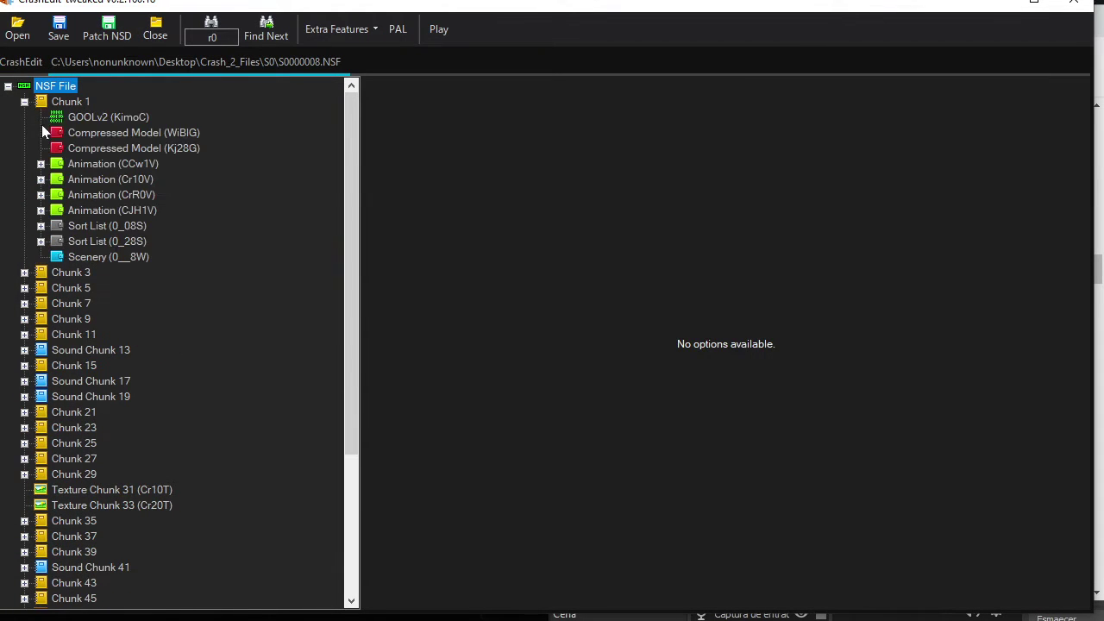
pyautogui.click(114, 165)
pyautogui.click(115, 178)
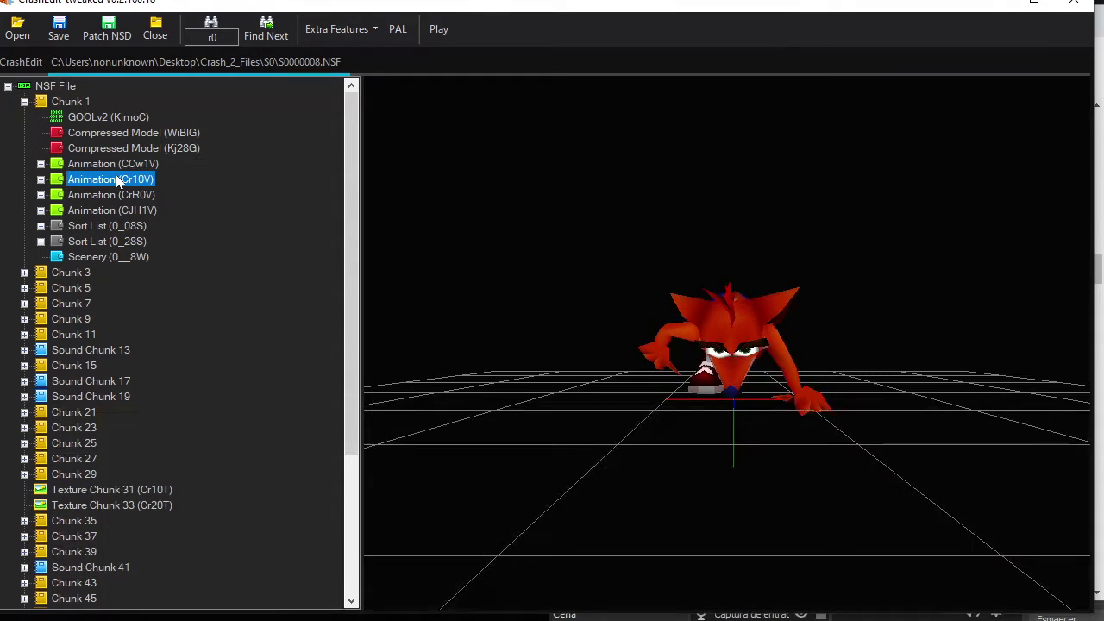
pyautogui.click(121, 196)
pyautogui.click(117, 211)
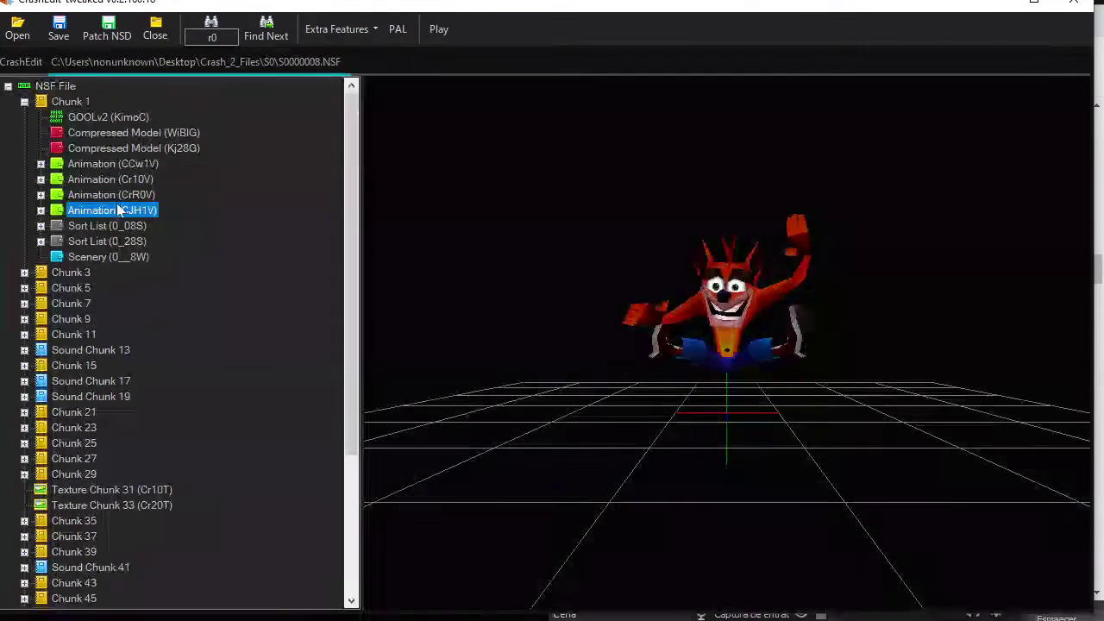
pyautogui.click(114, 195)
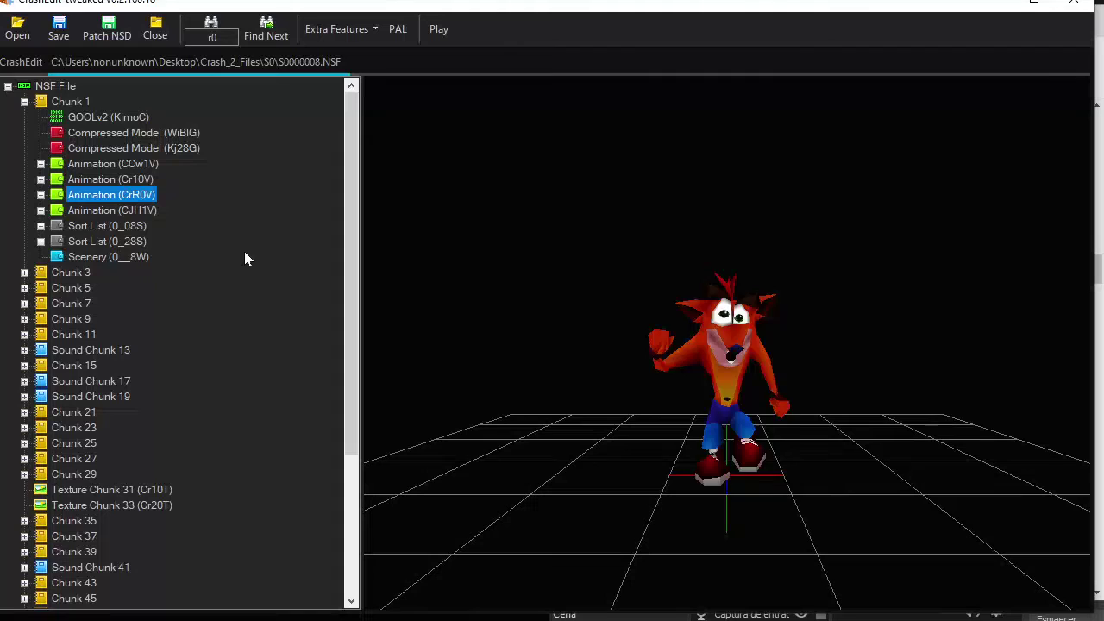
# View the first frame of animation CrR0V in Chunk 1 and deprocess the CrR0V entry
pyautogui.click(41, 195)
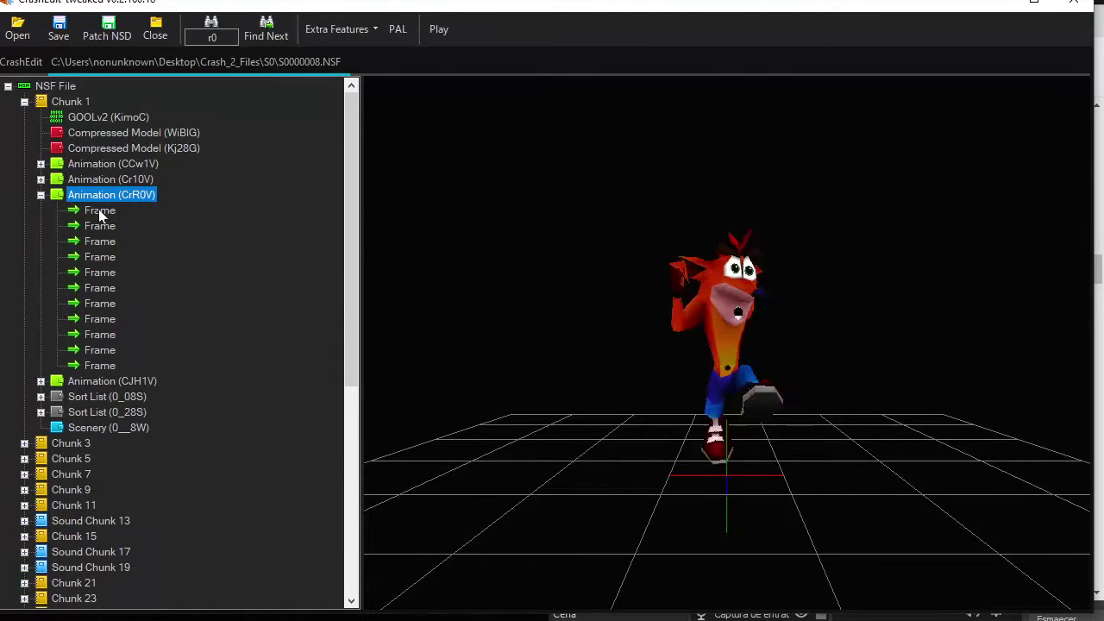
pyautogui.click(104, 213)
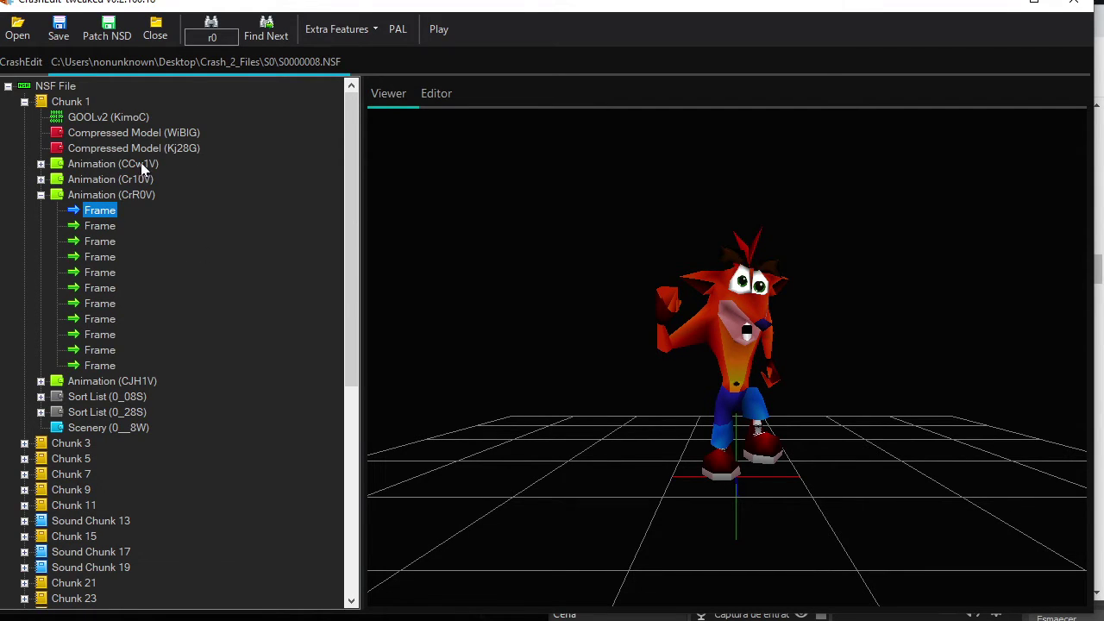
pyautogui.click(101, 197)
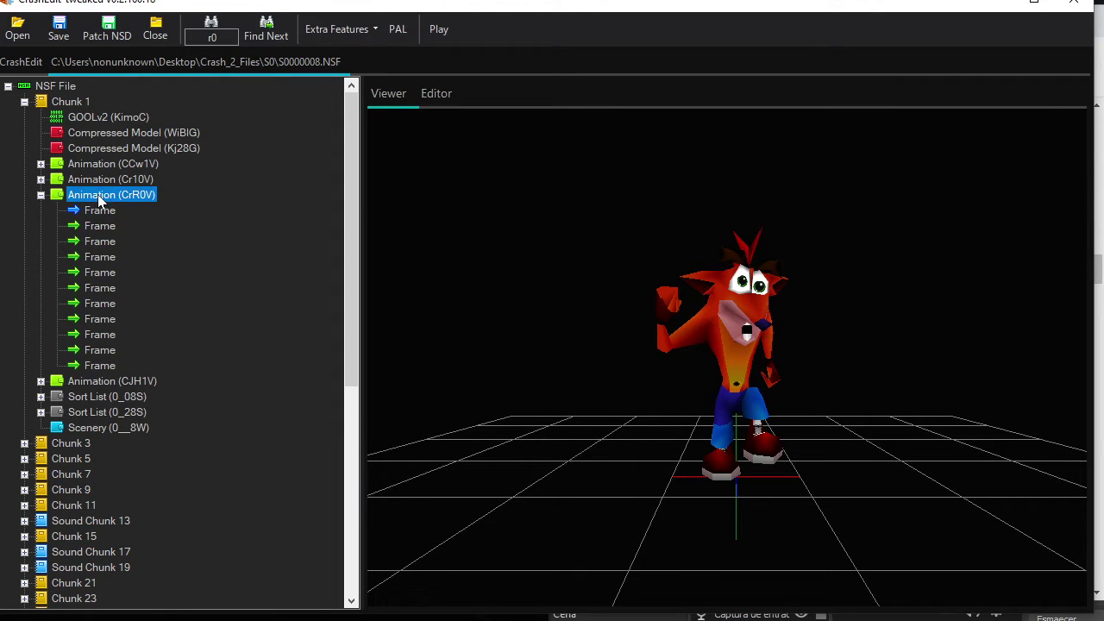
pyautogui.rightClick(129, 196)
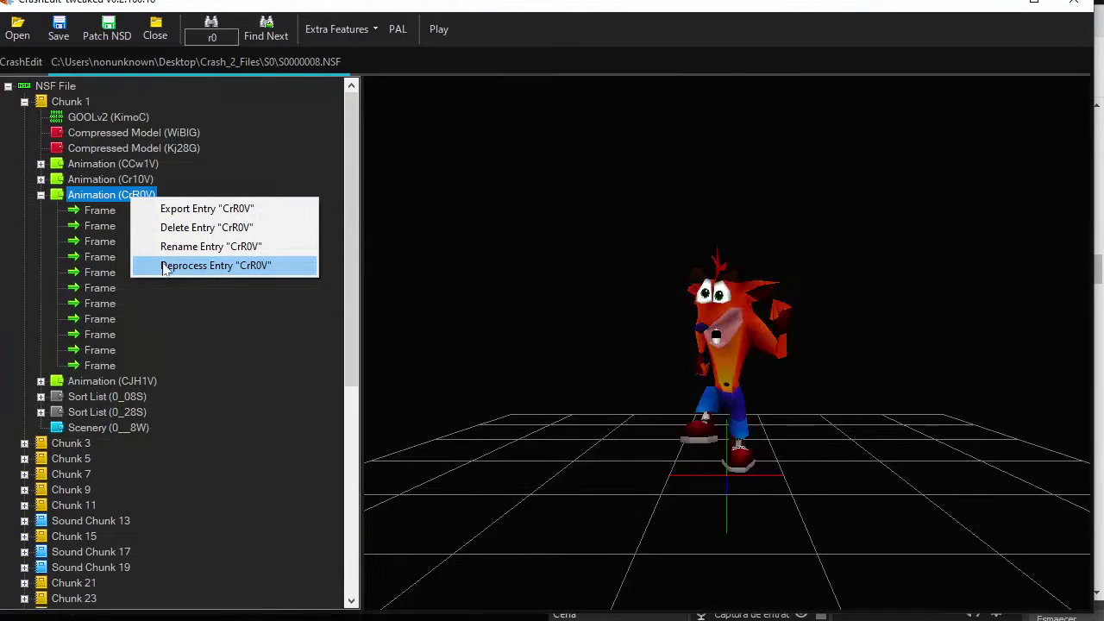
pyautogui.click(213, 266)
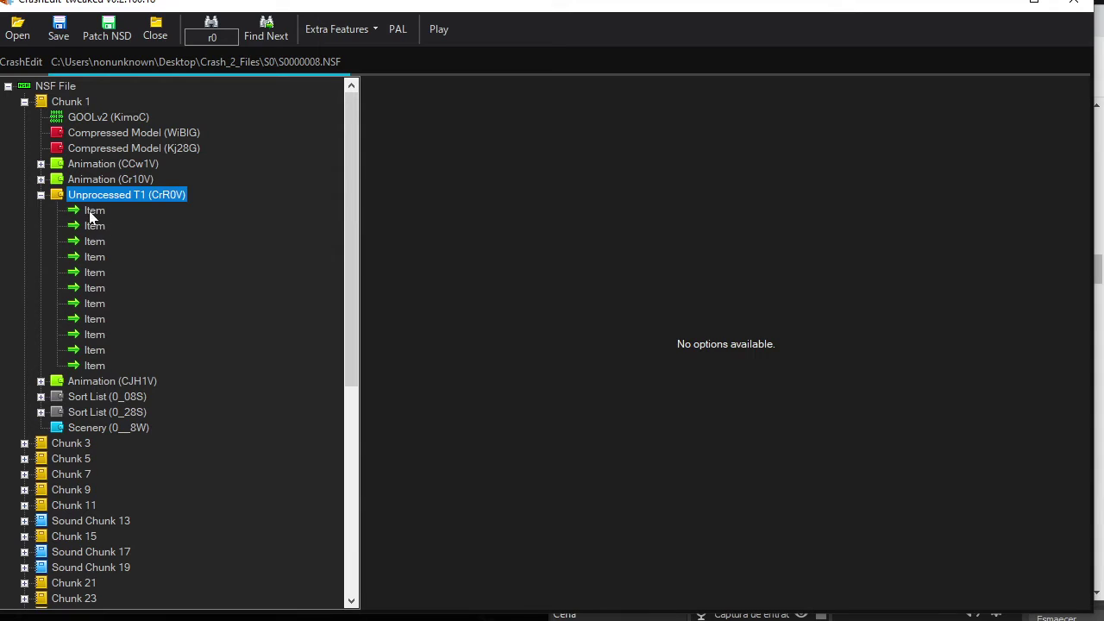
# Show the hex data of the first item in the unprocessed CrR0V entry with entry names decoded
pyautogui.click(95, 211)
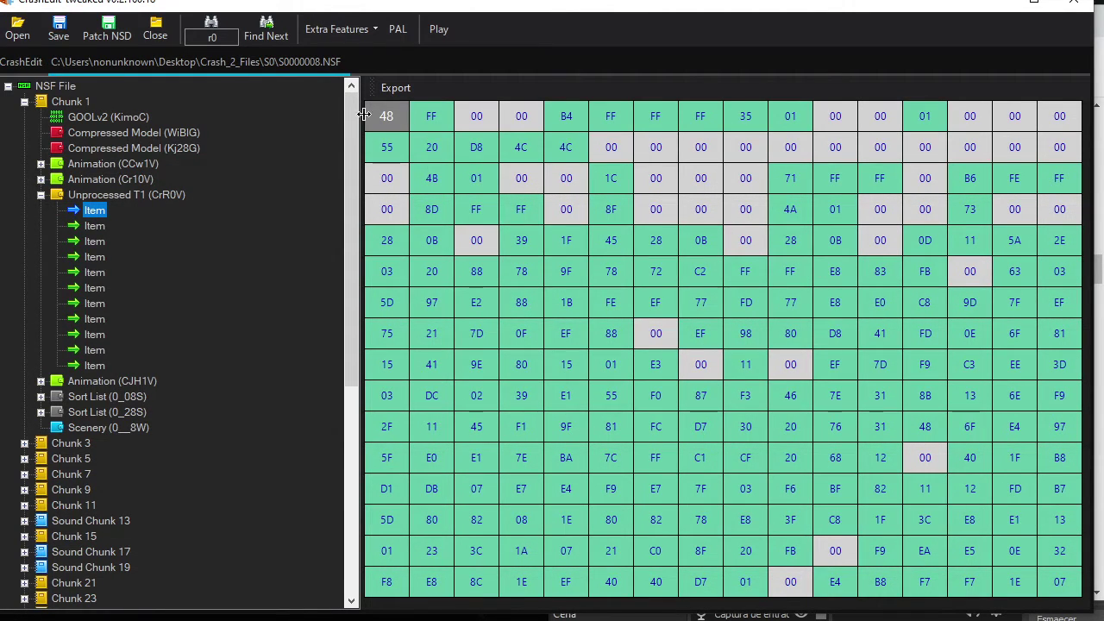
pyautogui.click(402, 121)
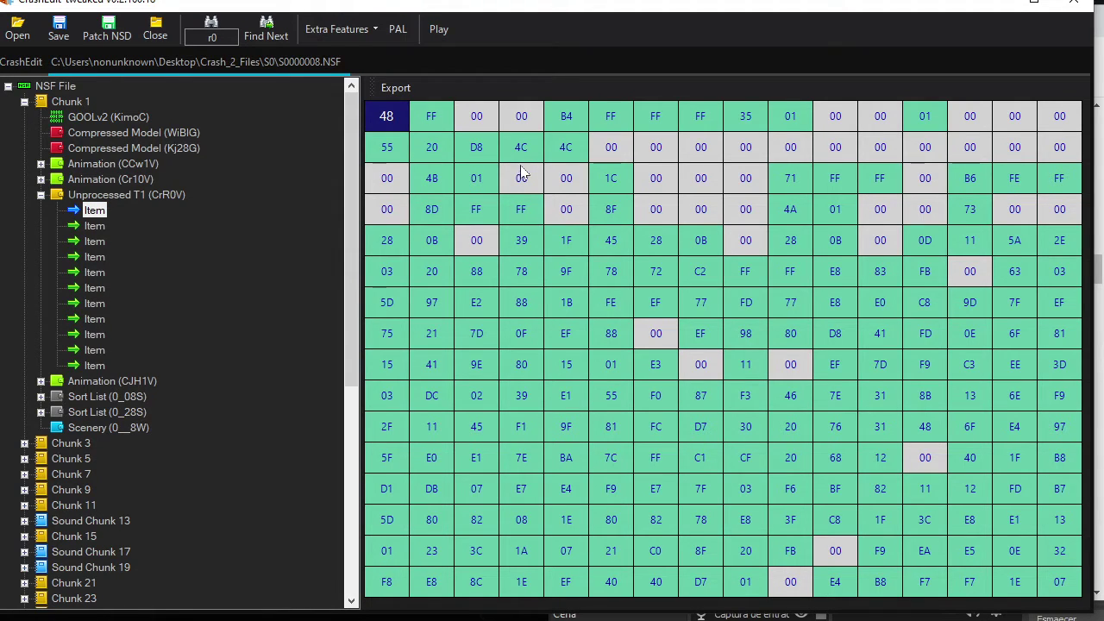
pyautogui.press('x')
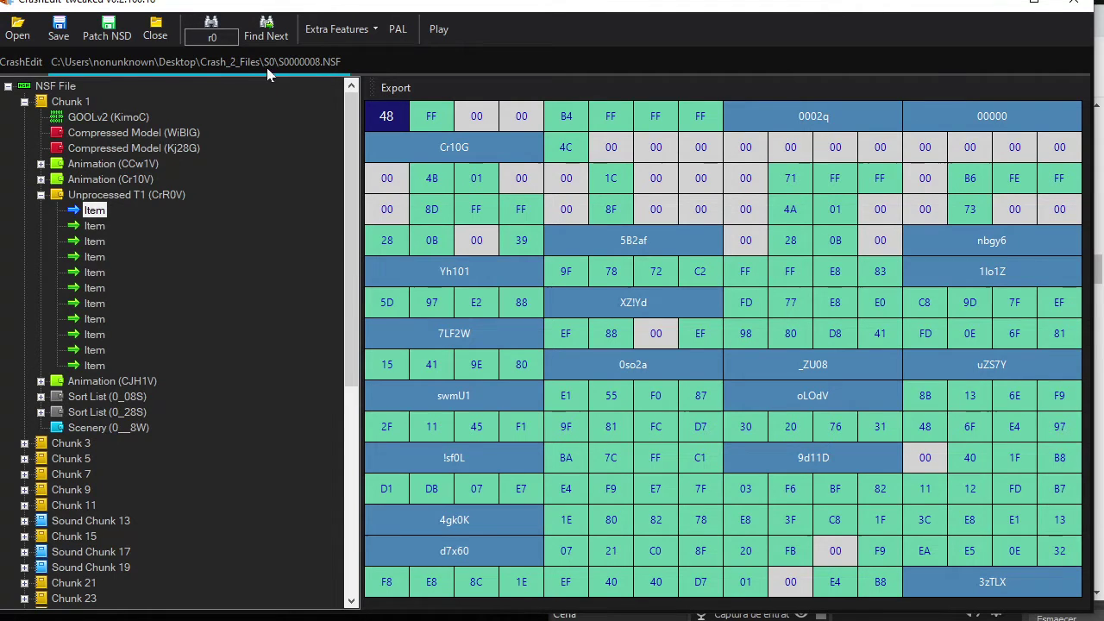
# Search the NSF file for cr10g and select the compressed model Cr10G in Chunk 29
pyautogui.click(211, 37)
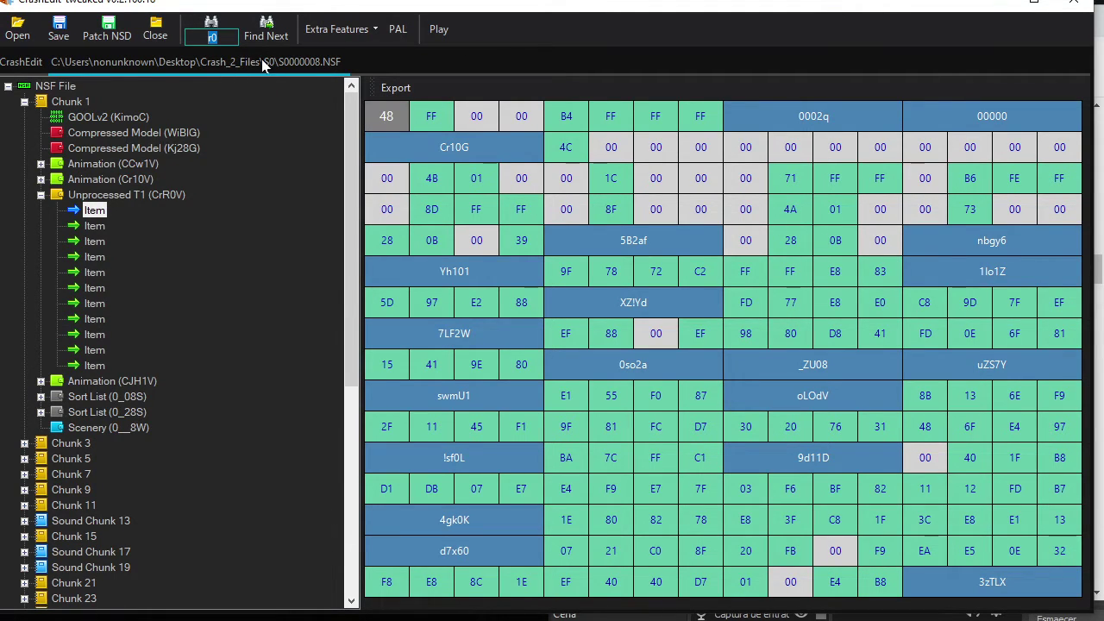
pyautogui.write('cr10g')
pyautogui.click(272, 42)
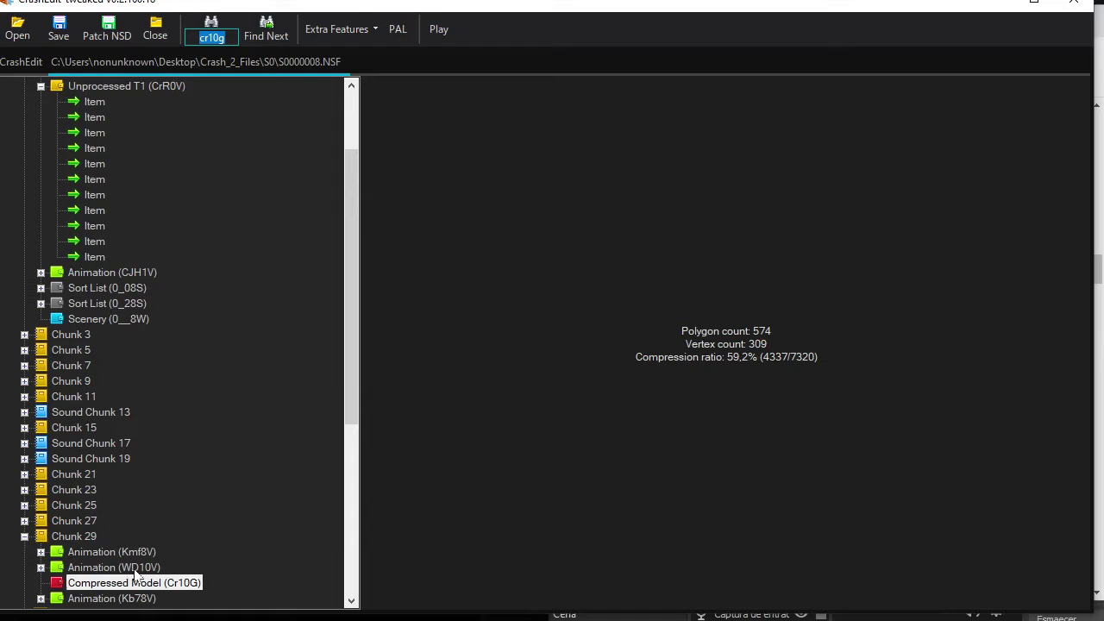
pyautogui.scroll(-3, 134, 574)
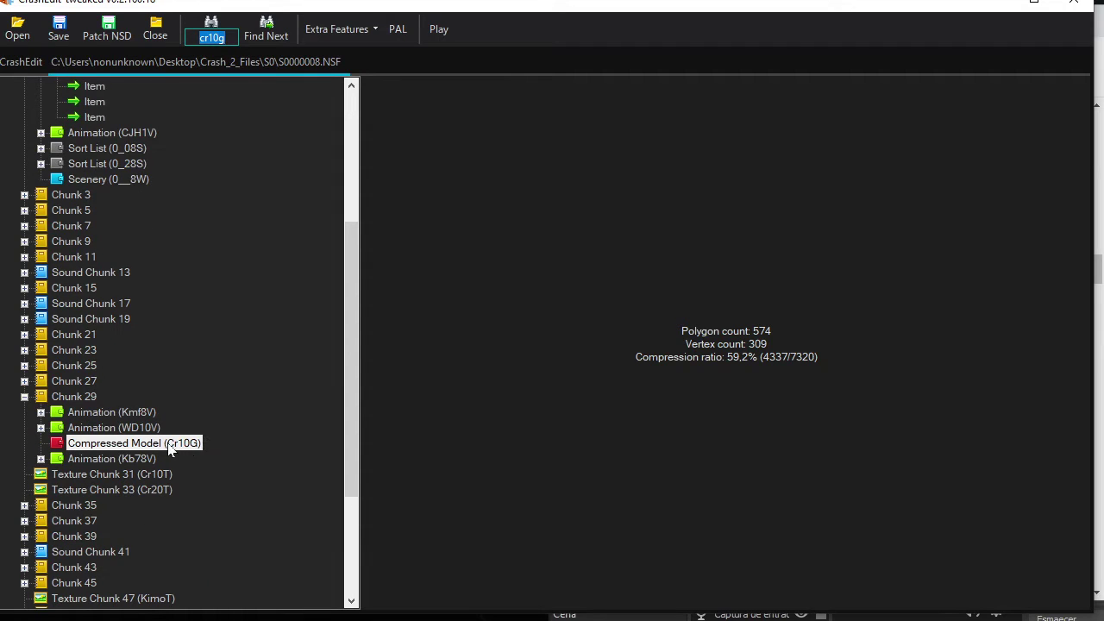
pyautogui.click(143, 442)
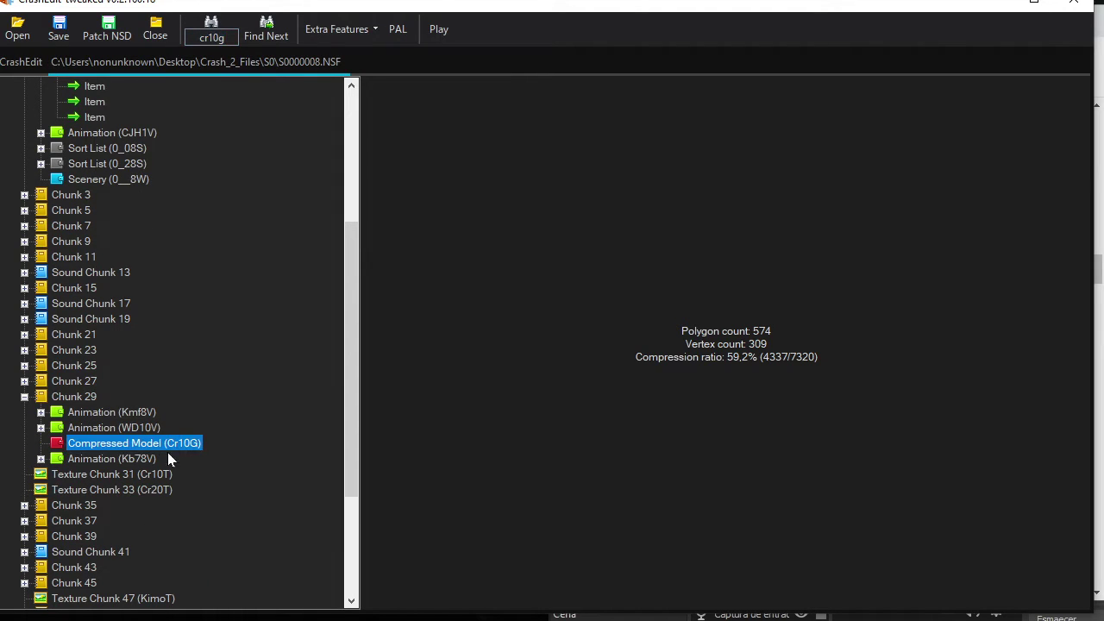
# Deprocess the compressed model Cr10G in Chunk 29 and expand its list of items
pyautogui.rightClick(173, 447)
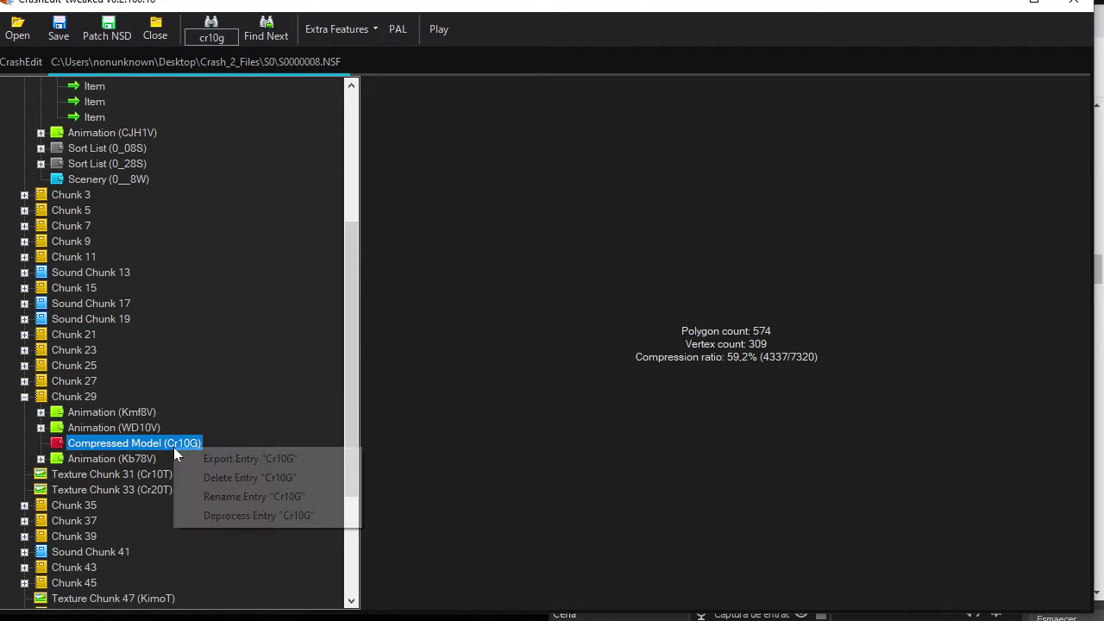
pyautogui.click(258, 516)
pyautogui.click(40, 444)
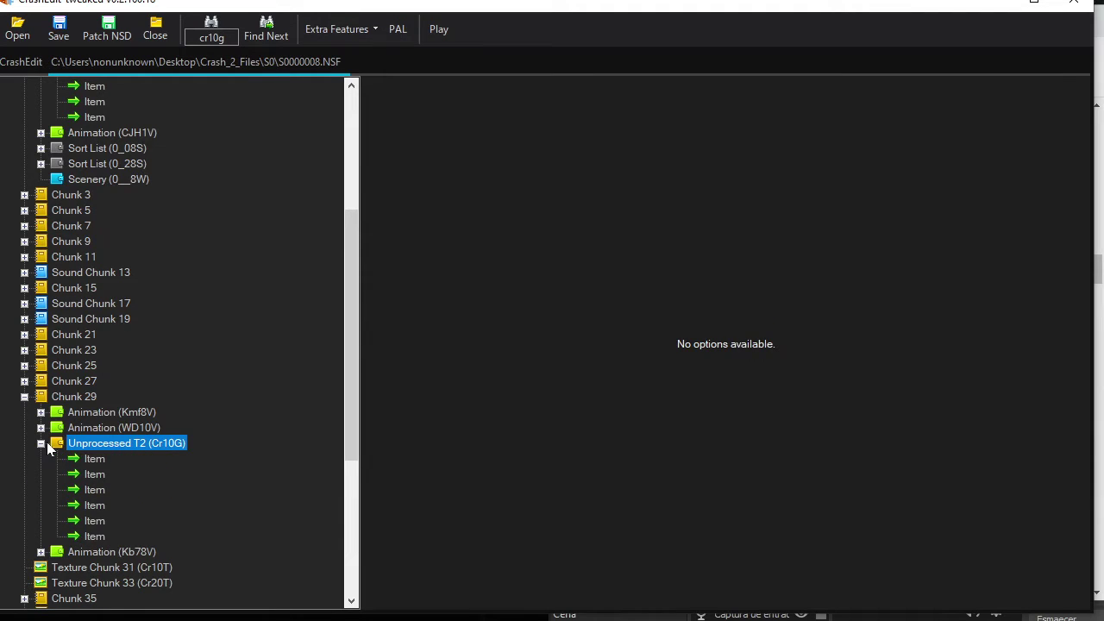
# Look through the hex data of the items in the unprocessed Cr10G entry, ending on the first one
pyautogui.click(93, 460)
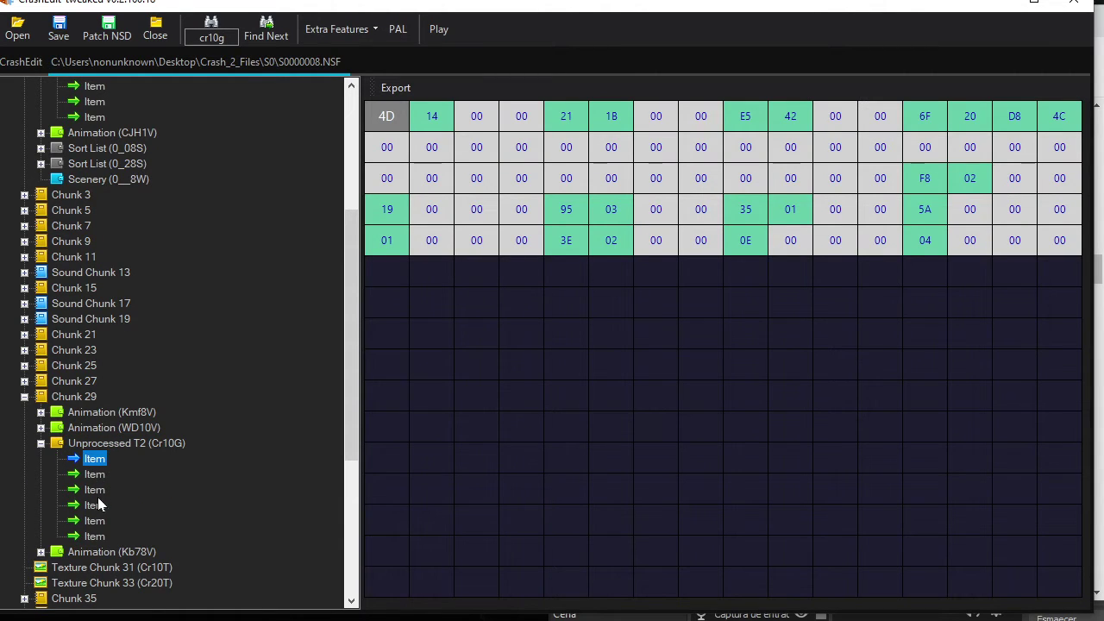
pyautogui.click(99, 537)
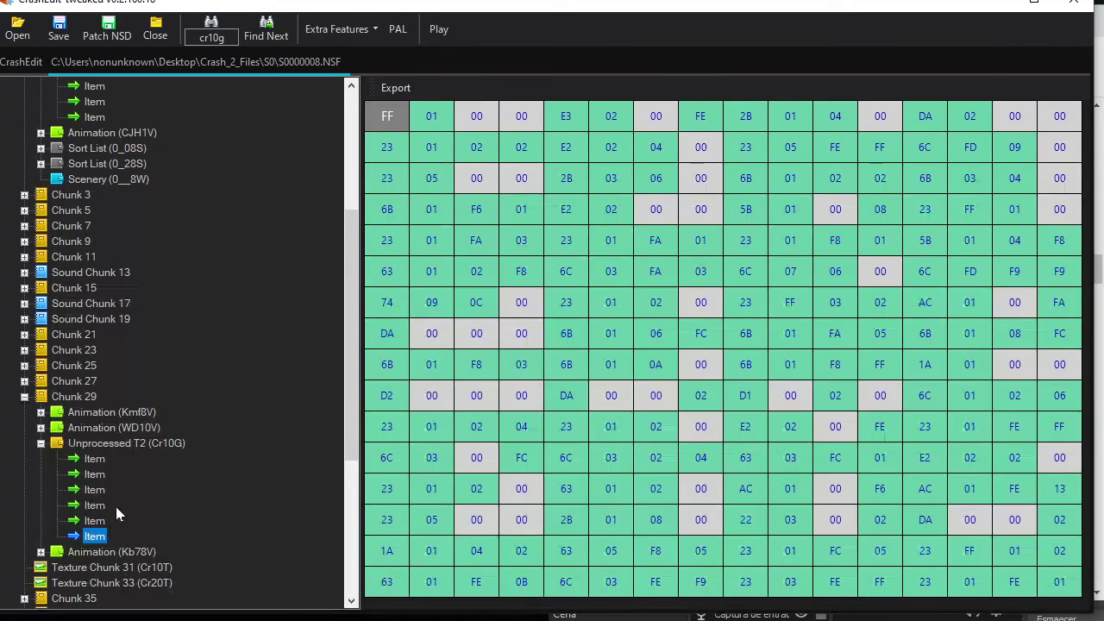
pyautogui.click(93, 462)
pyautogui.click(93, 492)
pyautogui.click(93, 536)
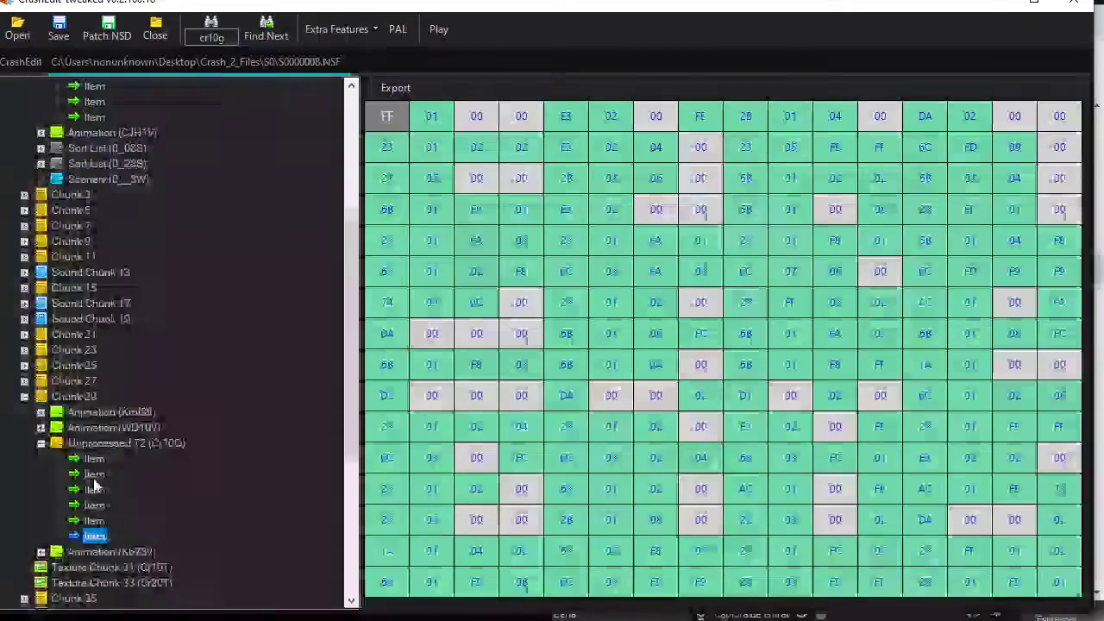
pyautogui.click(95, 473)
pyautogui.click(95, 459)
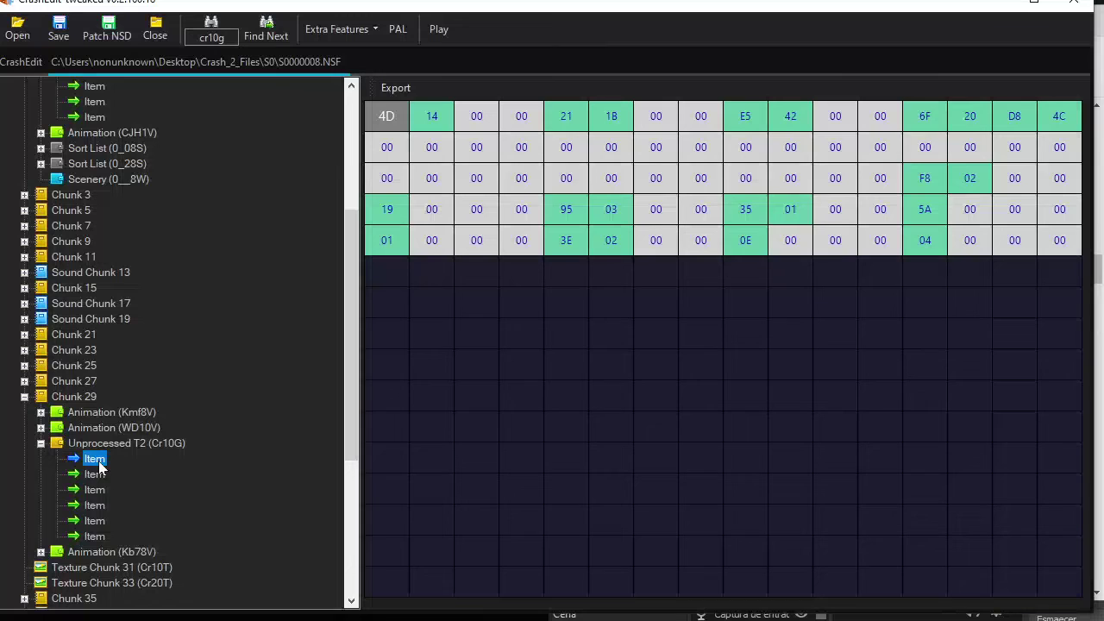
# Start exporting the first Cr10G item and create and open a folder named crash inside Crash-Bandicoot-2-Modelexport-master on the desktop
pyautogui.rightClick(105, 464)
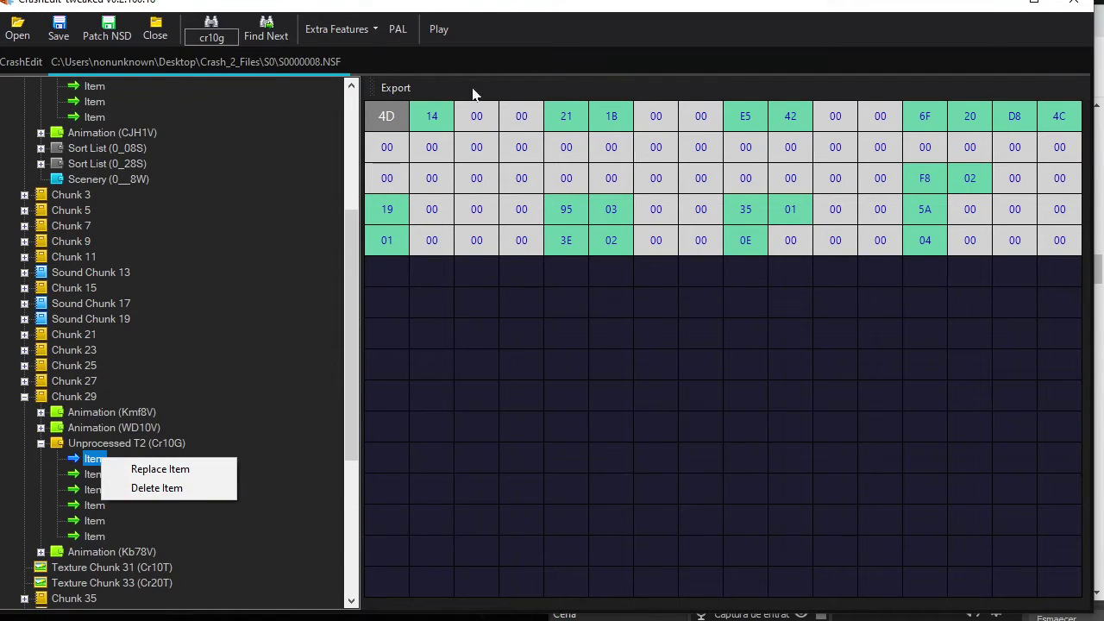
pyautogui.click(405, 93)
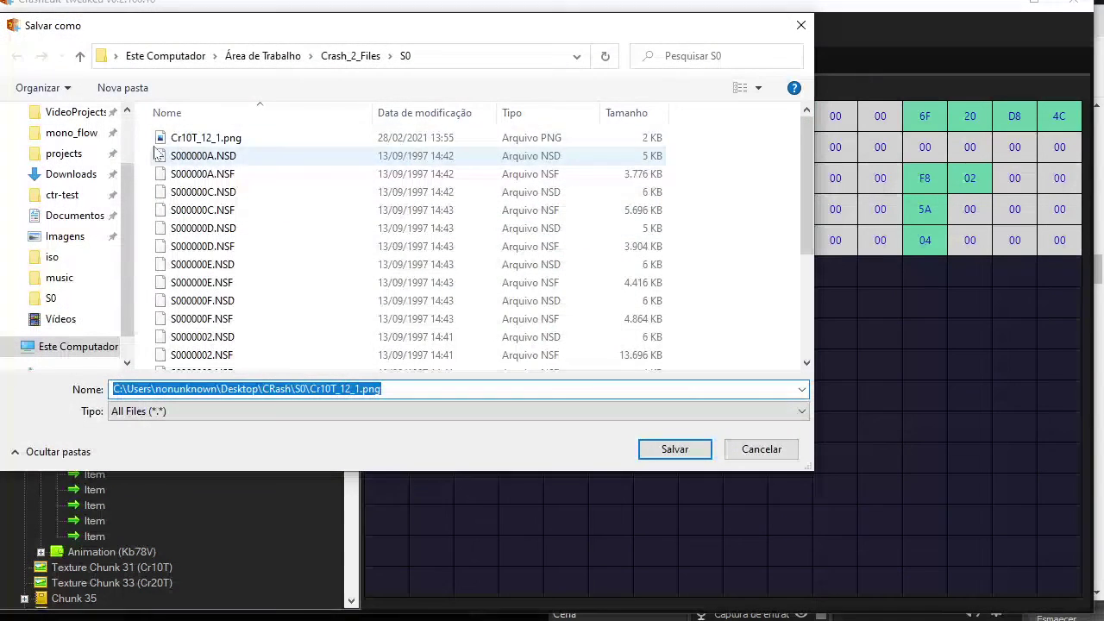
pyautogui.click(279, 57)
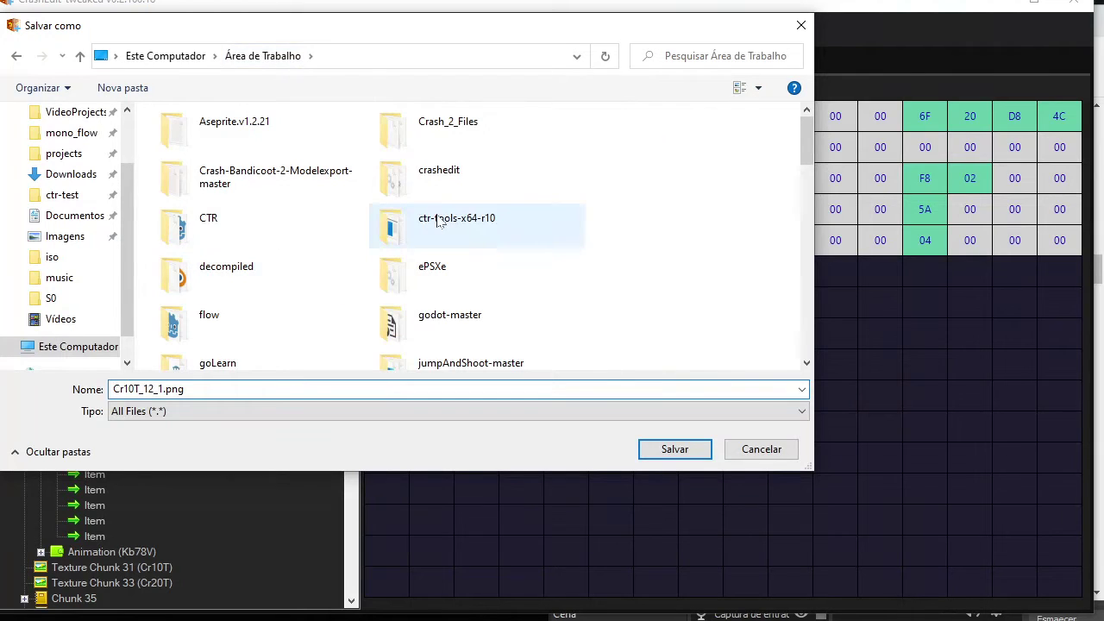
pyautogui.doubleClick(328, 191)
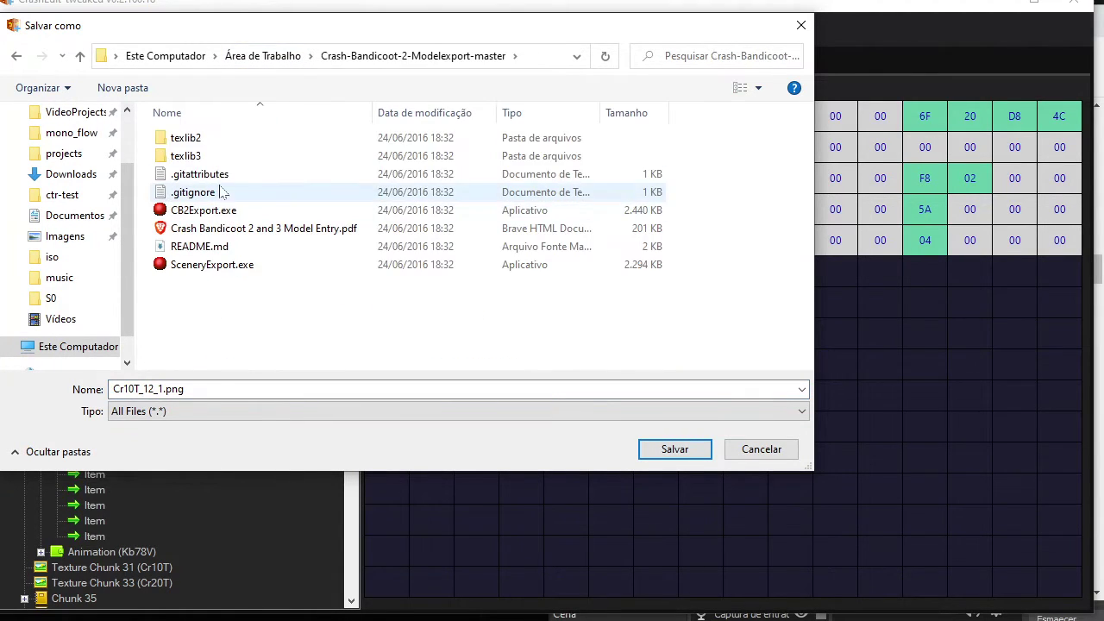
pyautogui.click(123, 88)
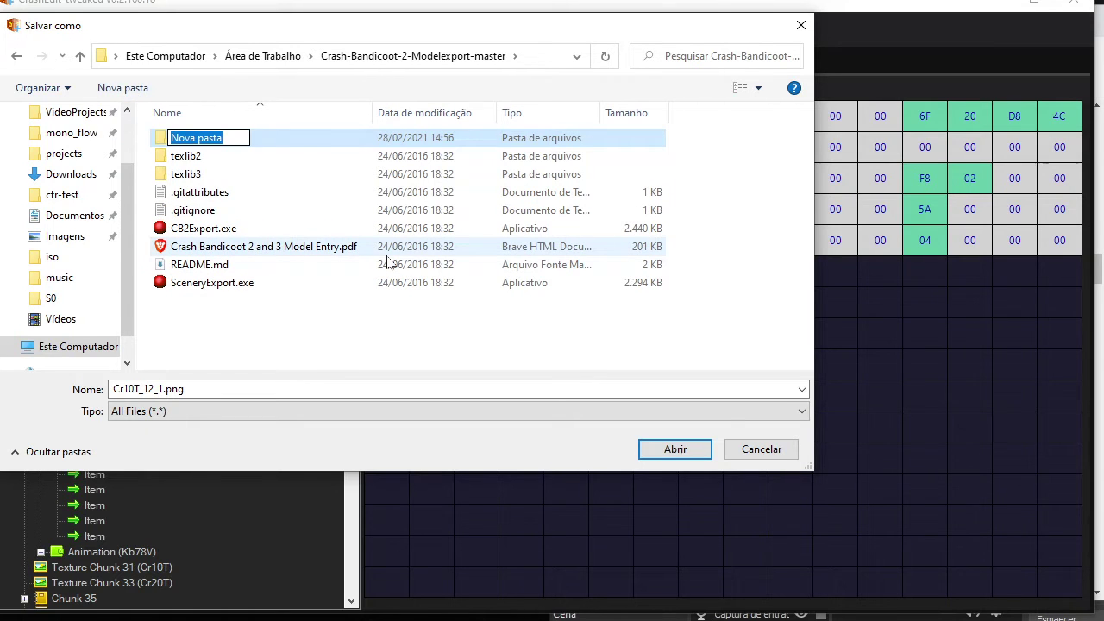
pyautogui.write('crash')
pyautogui.press('Return')
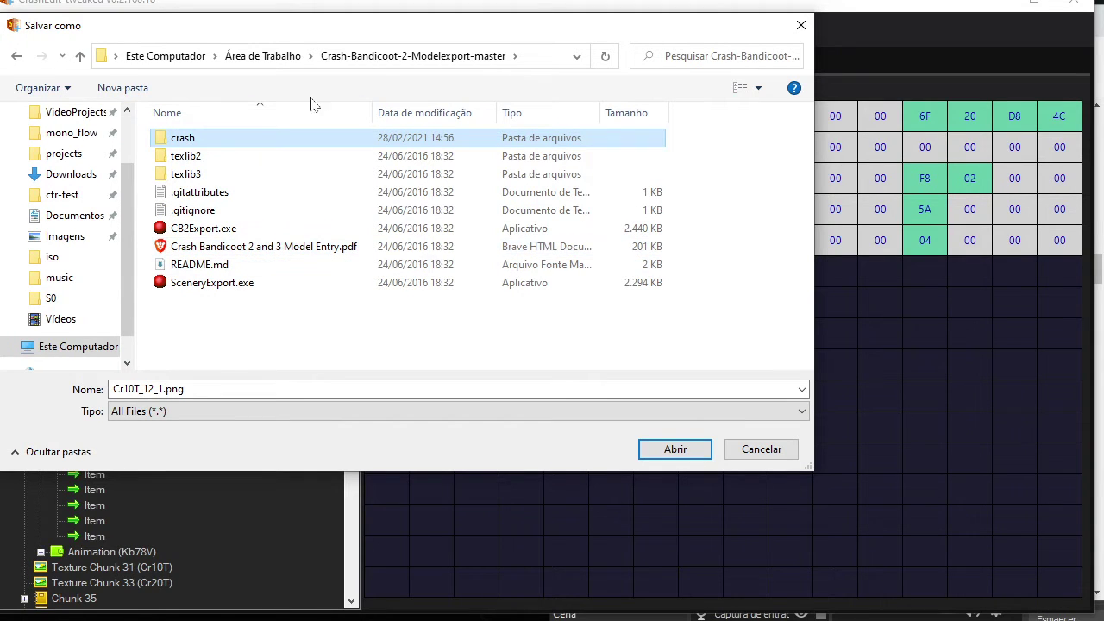
pyautogui.doubleClick(219, 143)
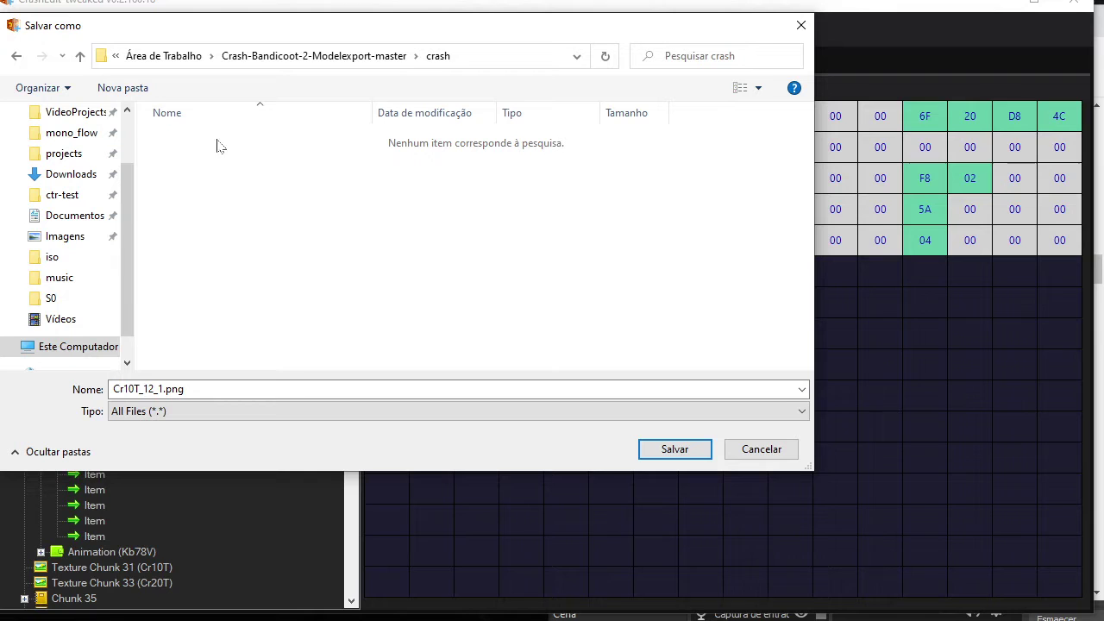
# Save the first Cr10G item in the crash folder as item0
pyautogui.doubleClick(298, 389)
pyautogui.moveTo(232, 26); pyautogui.dragTo(589, 34)
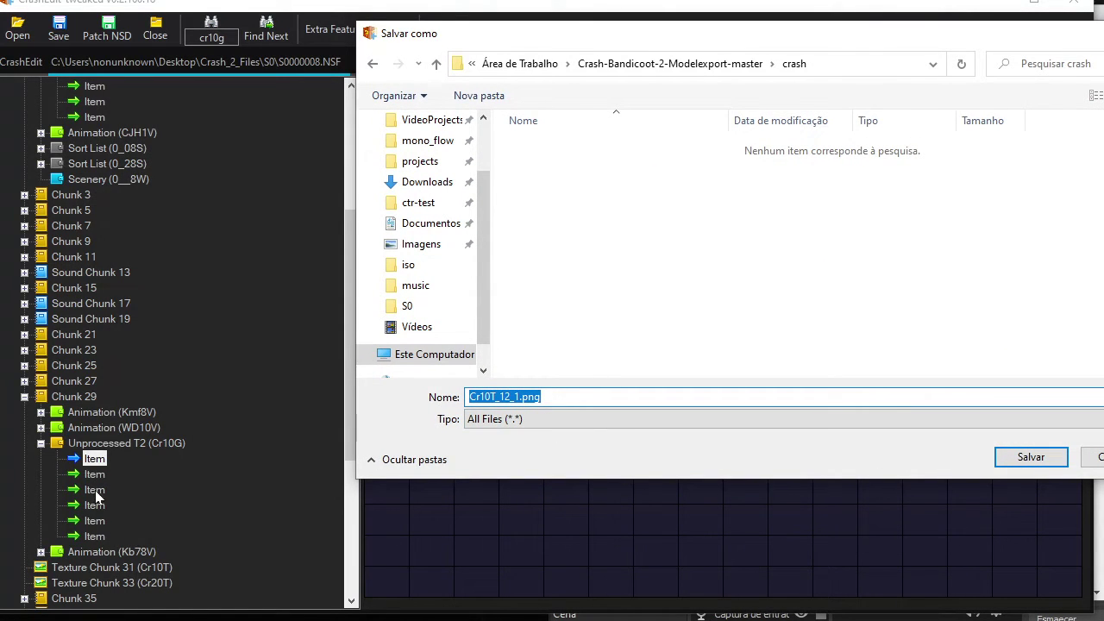
pyautogui.moveTo(546, 397); pyautogui.dragTo(315, 393)
pyautogui.write('item0')
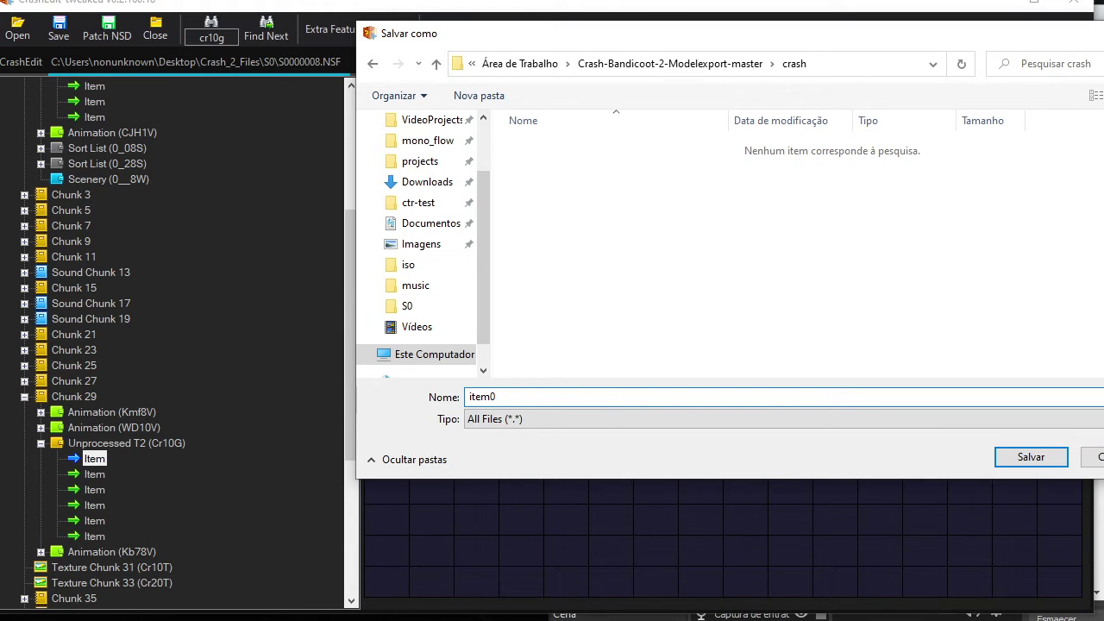
pyautogui.click(1030, 457)
# Export the second and third Cr10G items to the crash folder as item1 and item2
pyautogui.click(94, 474)
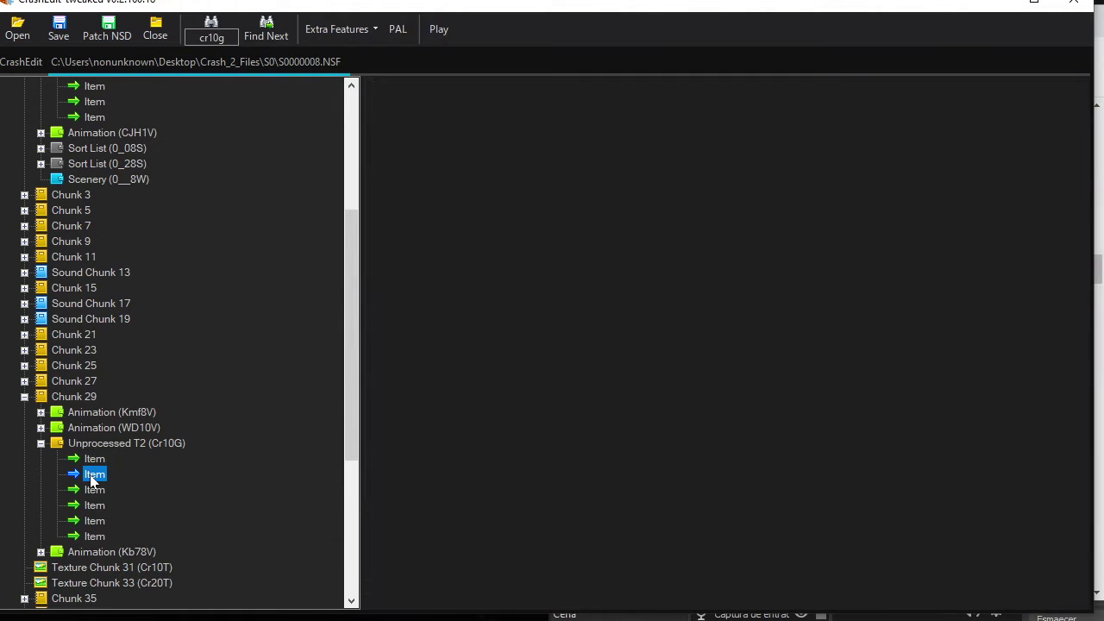
pyautogui.click(396, 88)
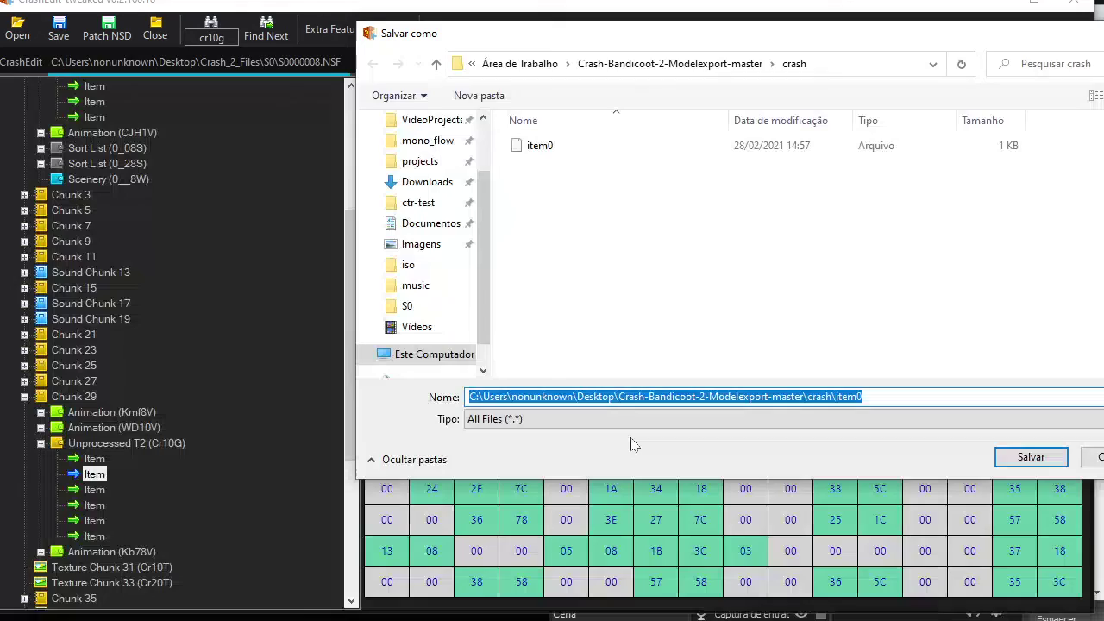
pyautogui.write('item')
pyautogui.press('Return')
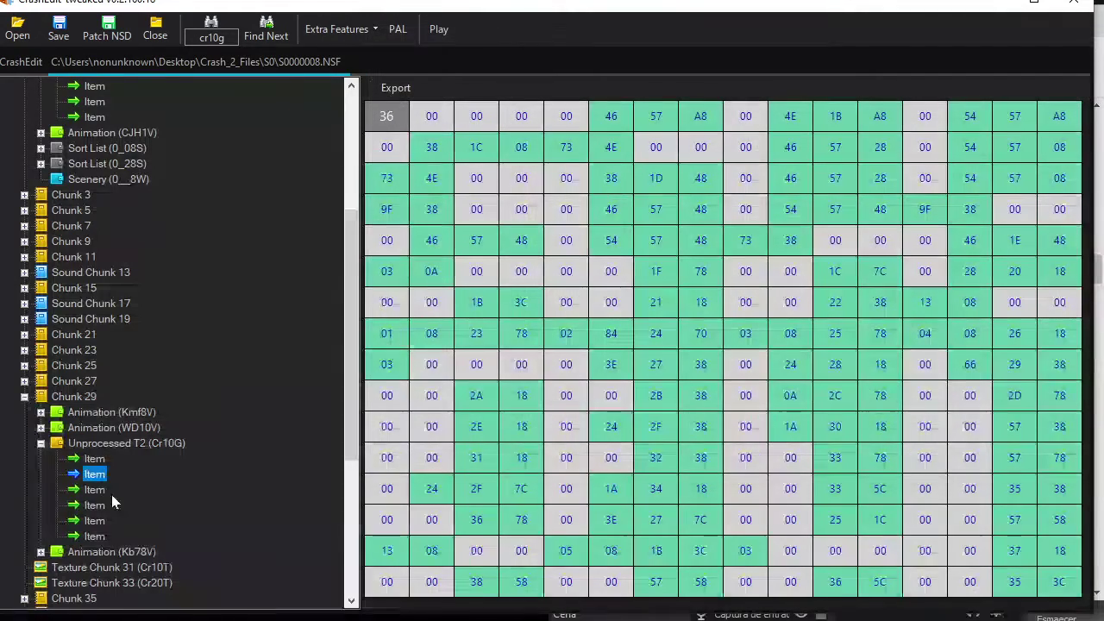
pyautogui.press('Down')
pyautogui.click(396, 88)
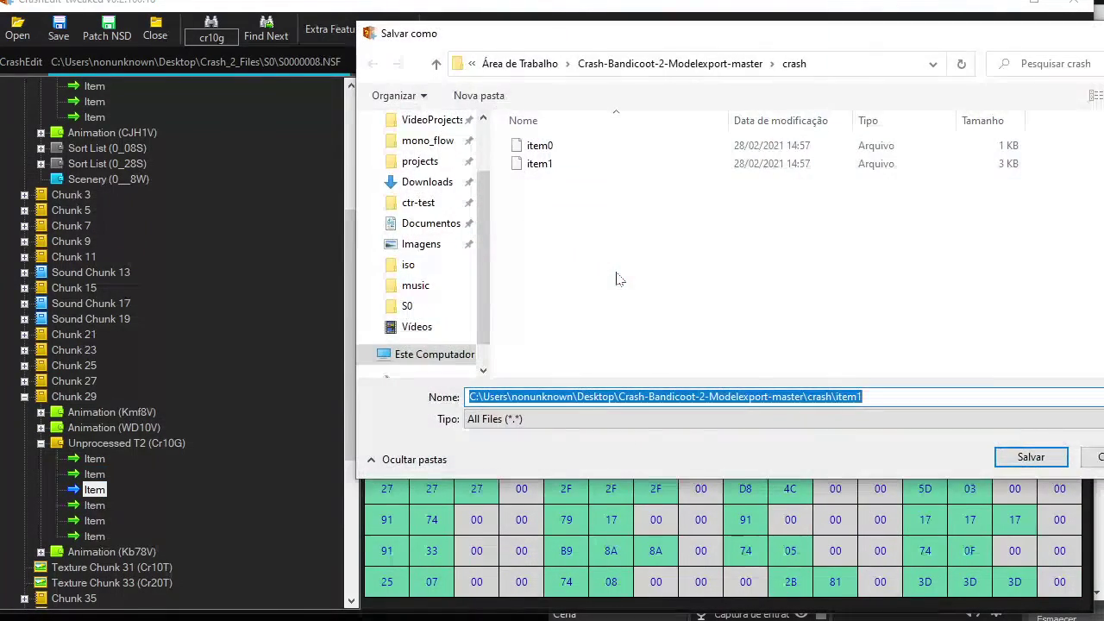
pyautogui.write('item2')
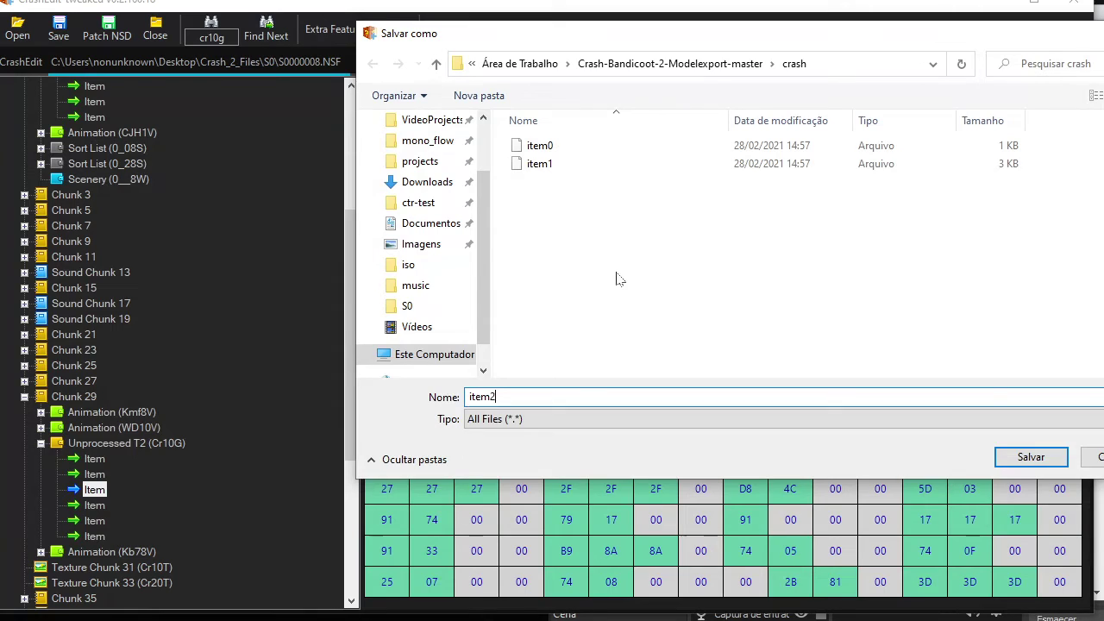
pyautogui.press('Return')
# Export the fourth and fifth Cr10G items to the crash folder as item3 and item4
pyautogui.click(99, 507)
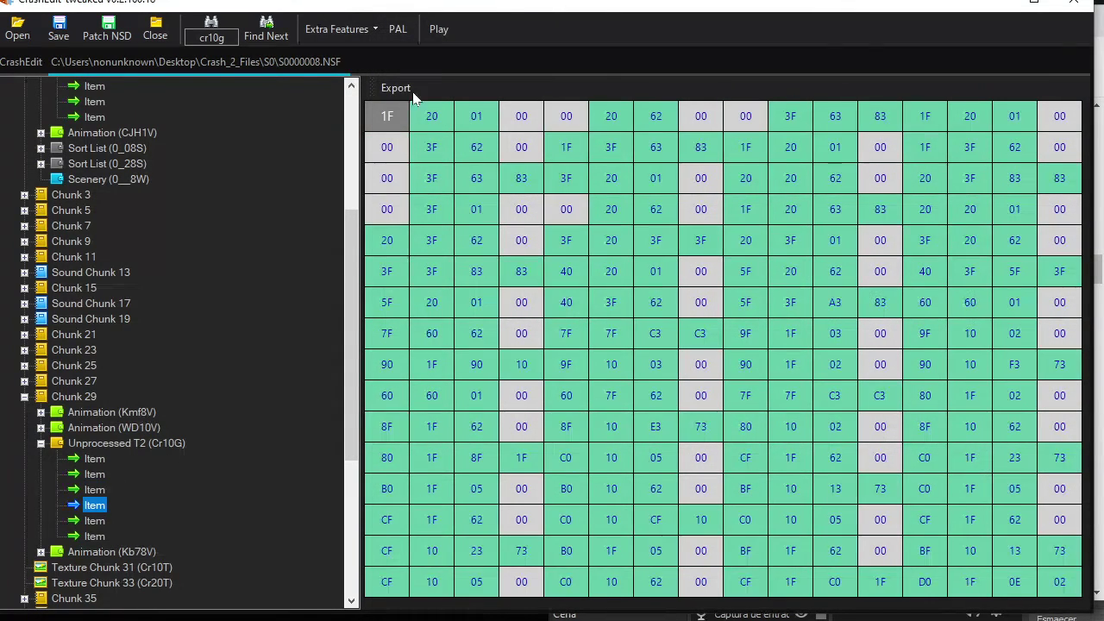
pyautogui.click(396, 89)
pyautogui.write('item3')
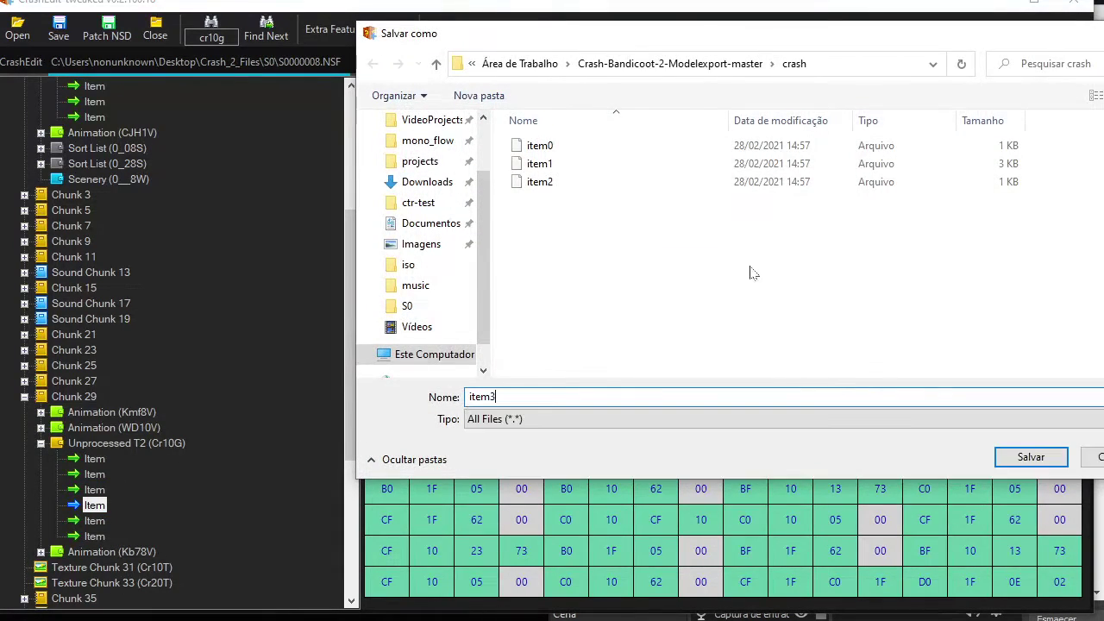
pyautogui.press('Return')
pyautogui.click(95, 521)
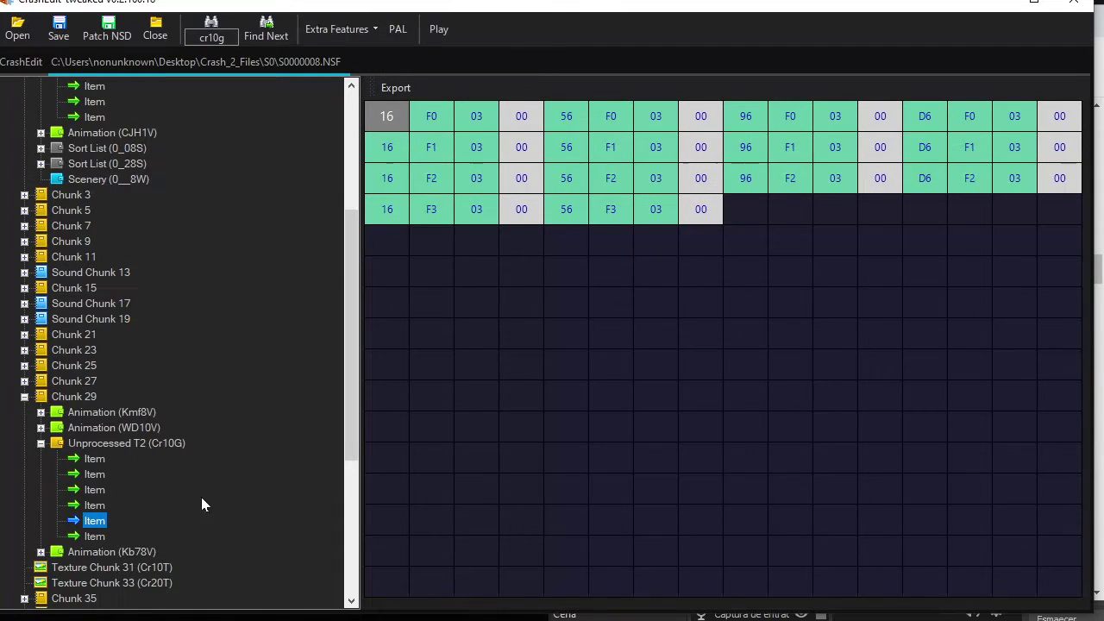
pyautogui.click(396, 89)
pyautogui.write('item4')
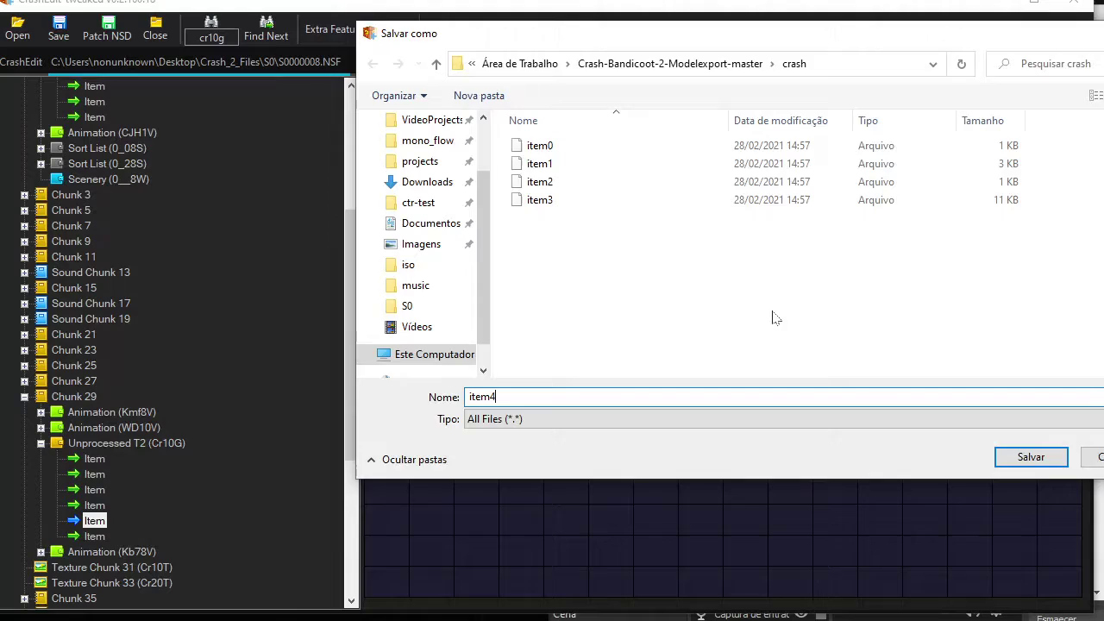
pyautogui.press('Return')
# Export the sixth and last Cr10G item to the crash folder, continuing the item file numbering
pyautogui.click(97, 538)
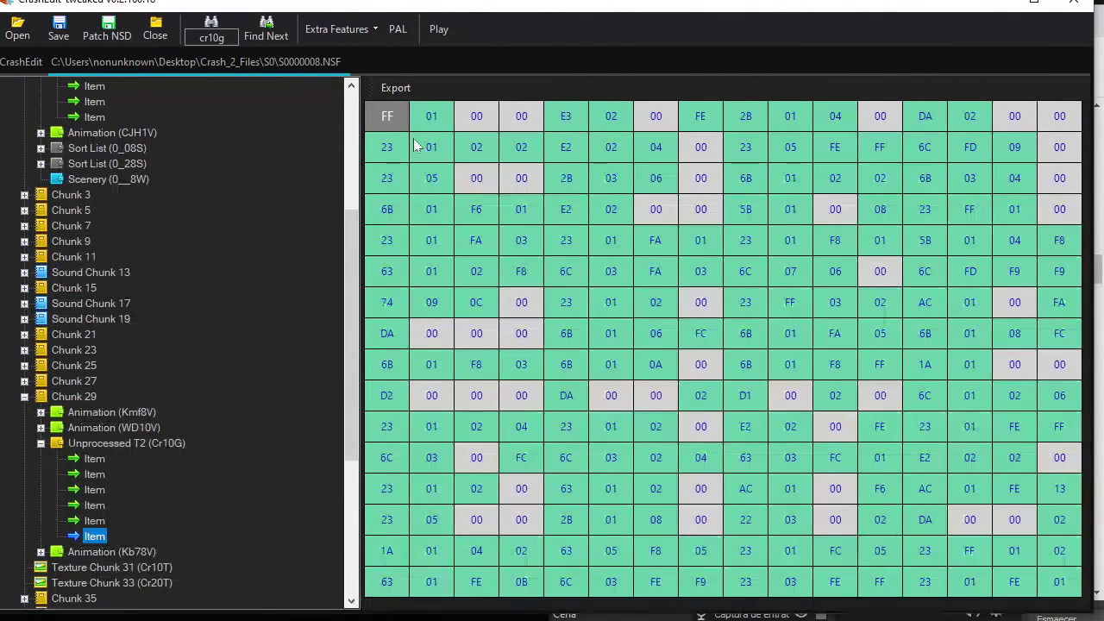
pyautogui.click(396, 88)
pyautogui.write('item')
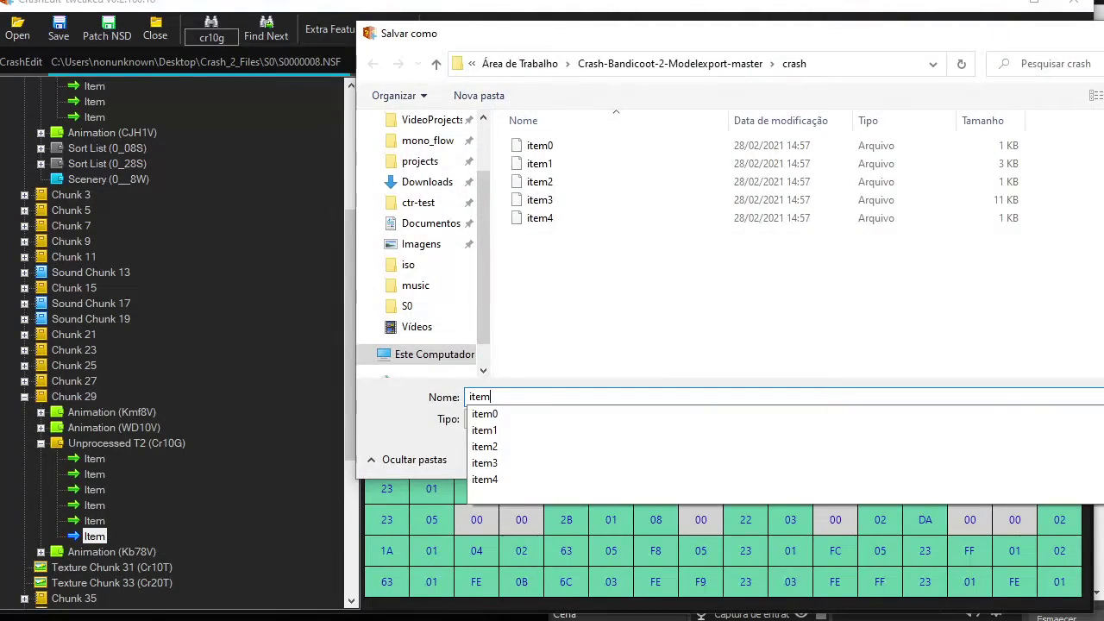
pyautogui.press('Return')
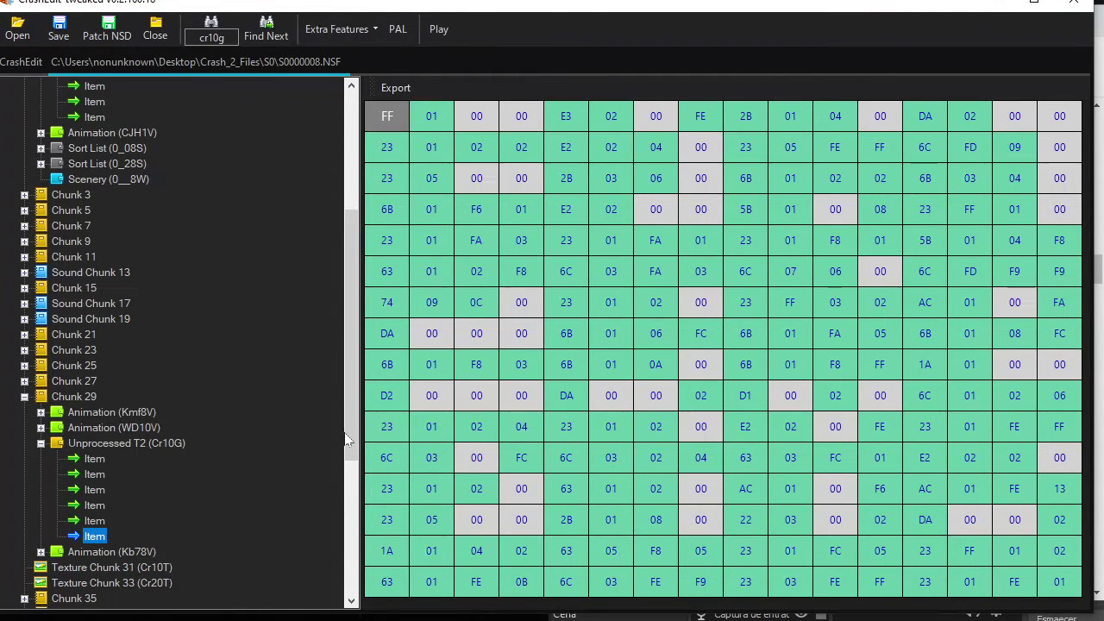
# Process the unprocessed CrR0V entry in Chunk 1 back into an animation
pyautogui.moveTo(354, 431); pyautogui.dragTo(350, 319)
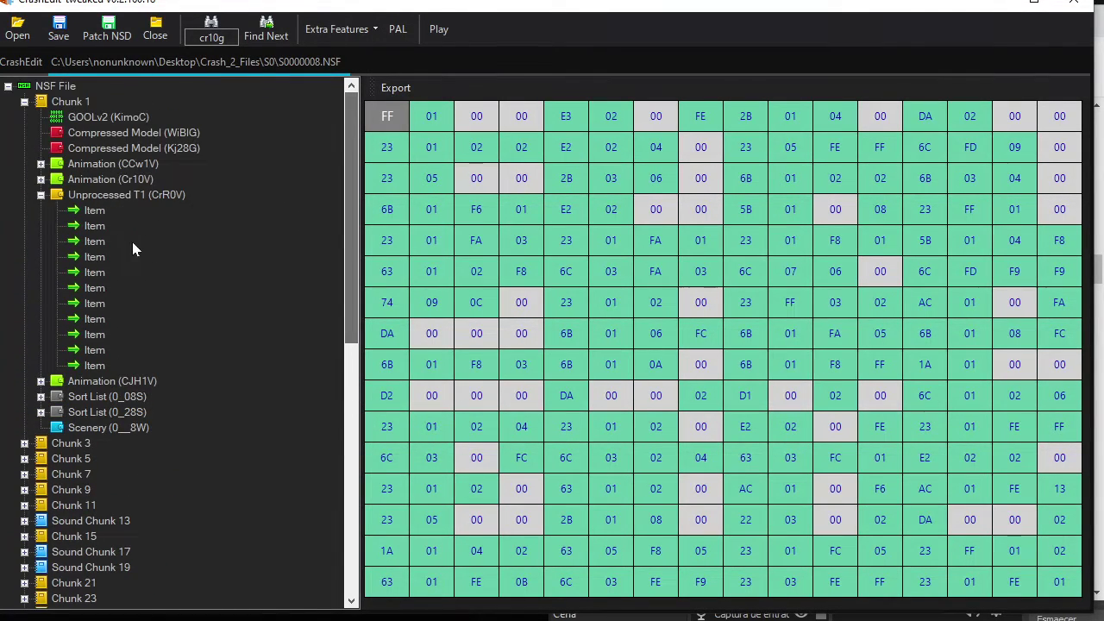
pyautogui.click(102, 212)
pyautogui.rightClick(129, 193)
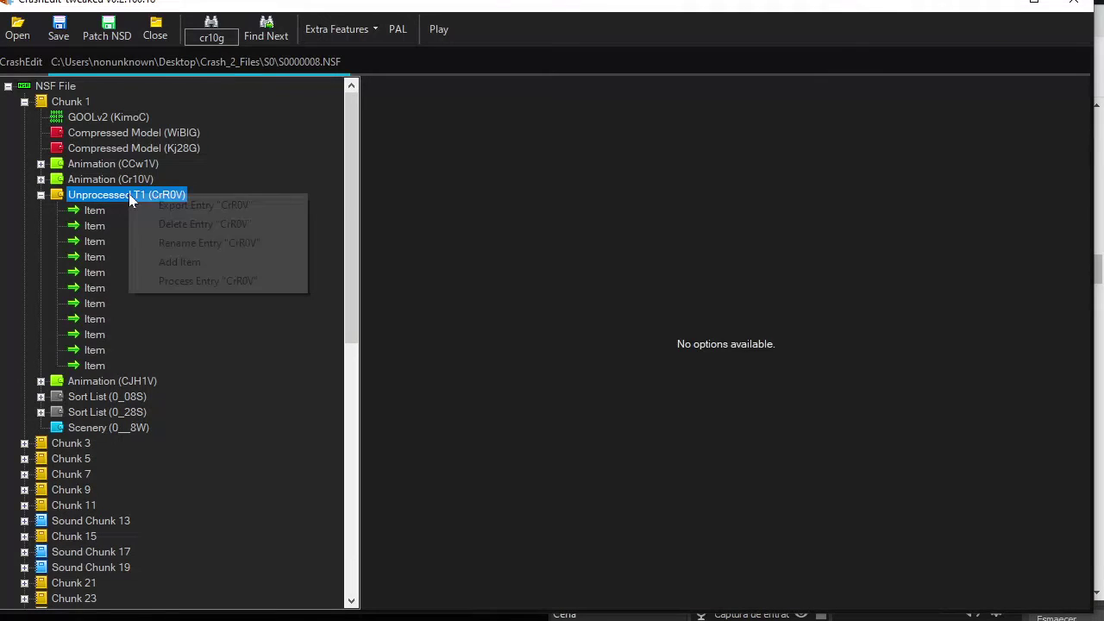
pyautogui.click(216, 281)
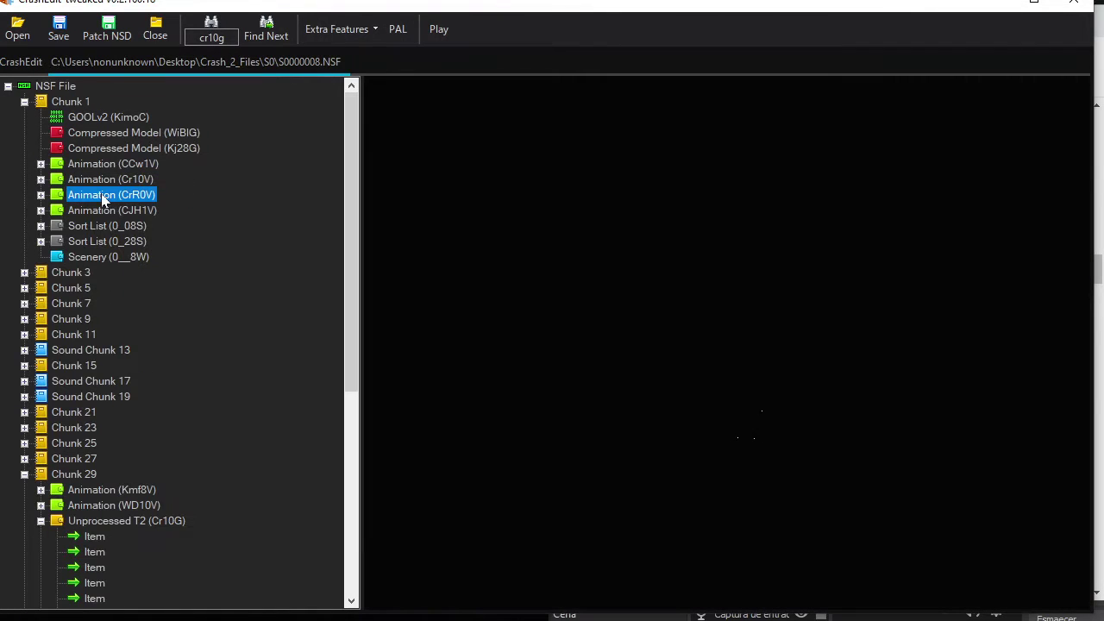
# Compare the previews of animations CrR0V and Cr10V in Chunk 1, ending on Cr10V
pyautogui.click(713, 341)
pyautogui.click(138, 180)
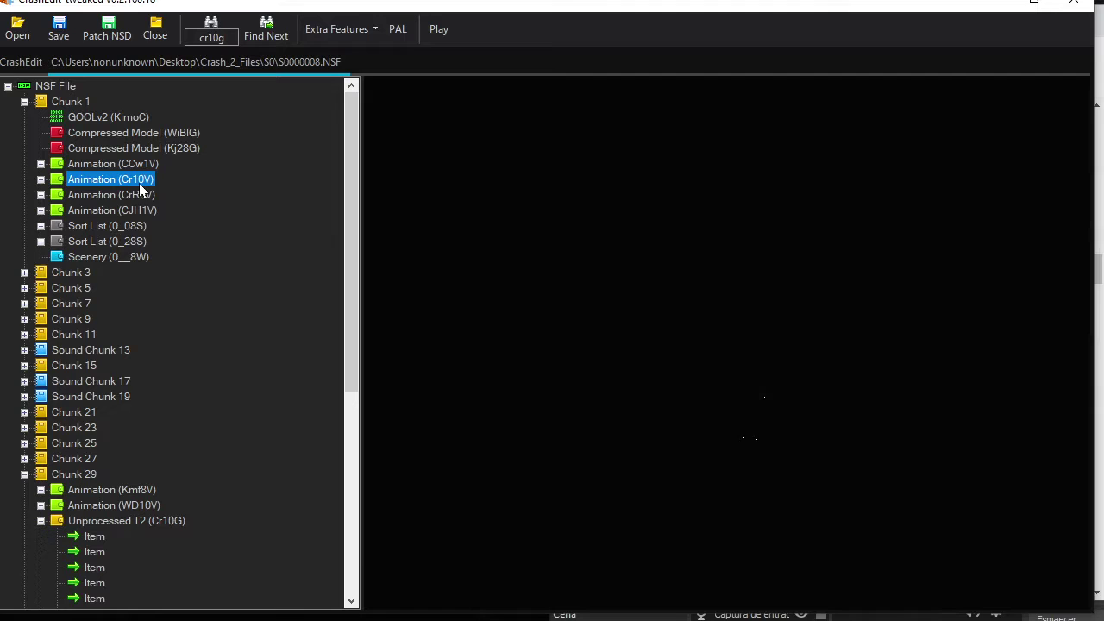
pyautogui.click(139, 195)
pyautogui.click(138, 181)
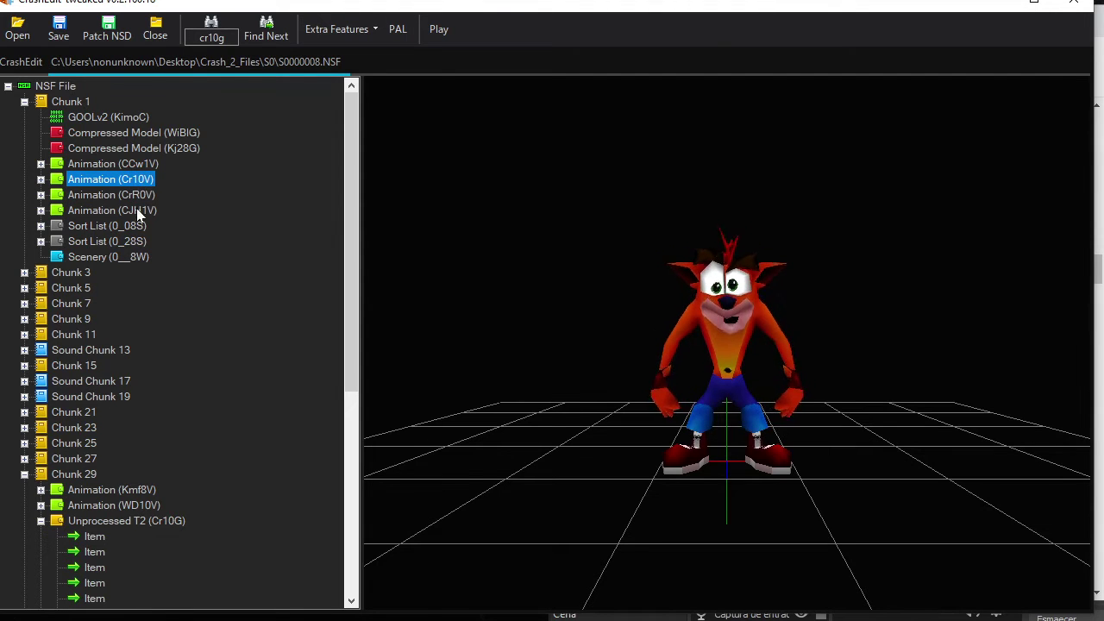
# Deprocess the animation Cr10V in Chunk 1 and expand its list of items
pyautogui.click(41, 179)
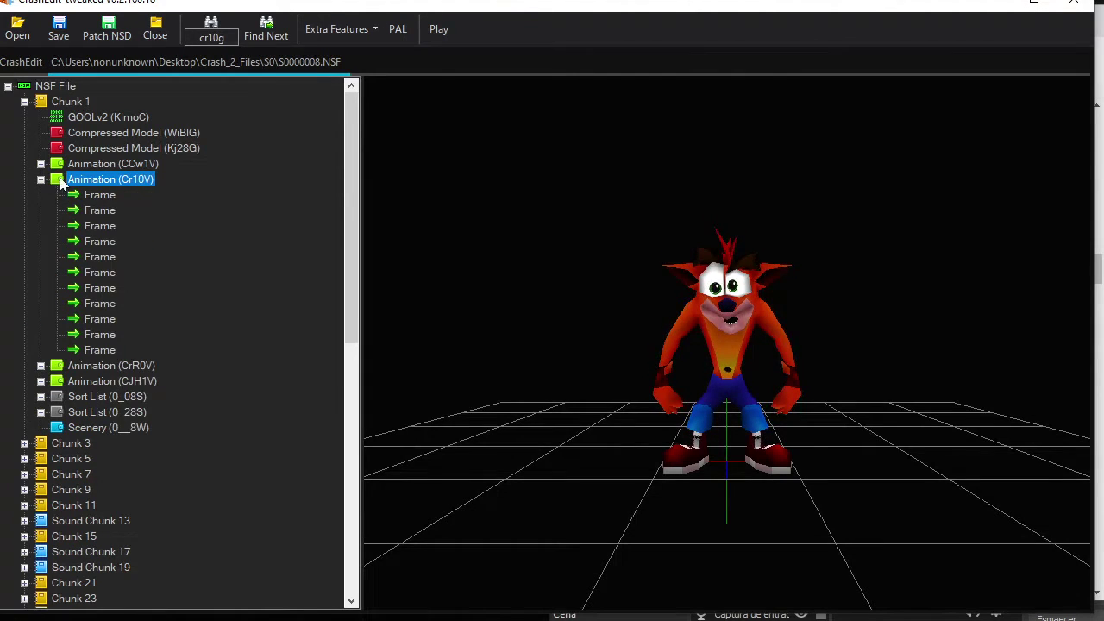
pyautogui.rightClick(117, 179)
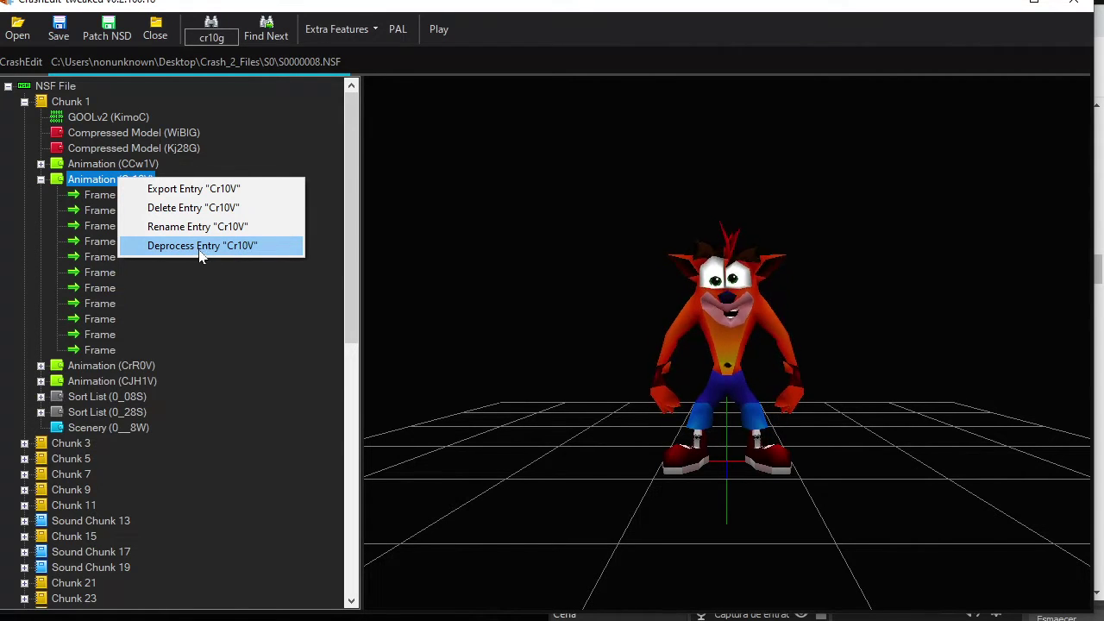
pyautogui.click(202, 245)
pyautogui.click(41, 179)
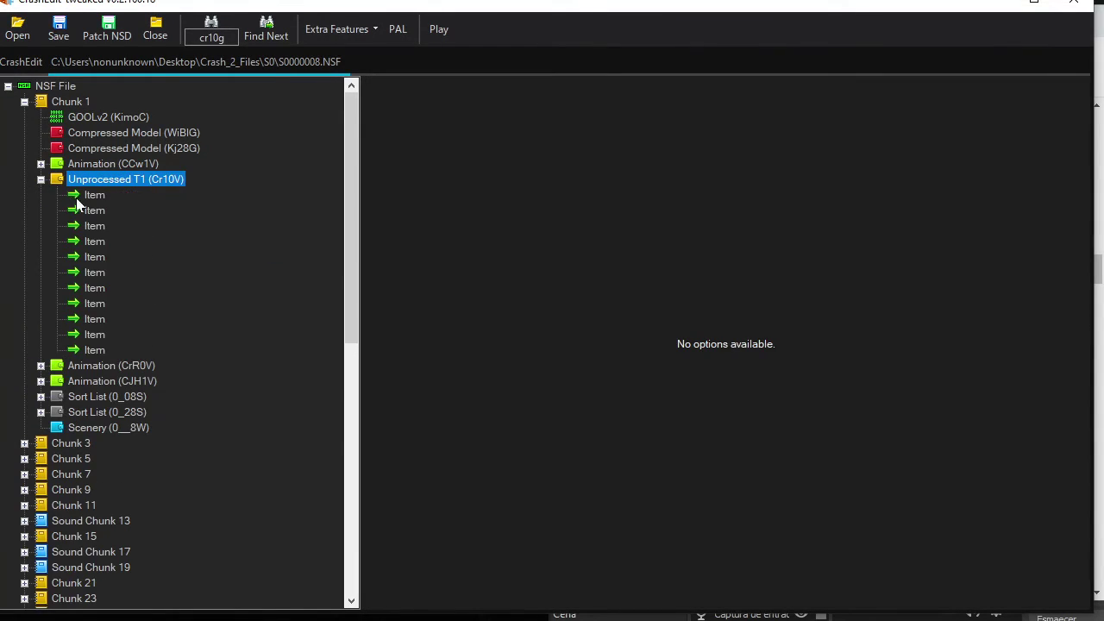
# Examine the data of the first Cr10V item as entry names to find which model it references
pyautogui.click(92, 196)
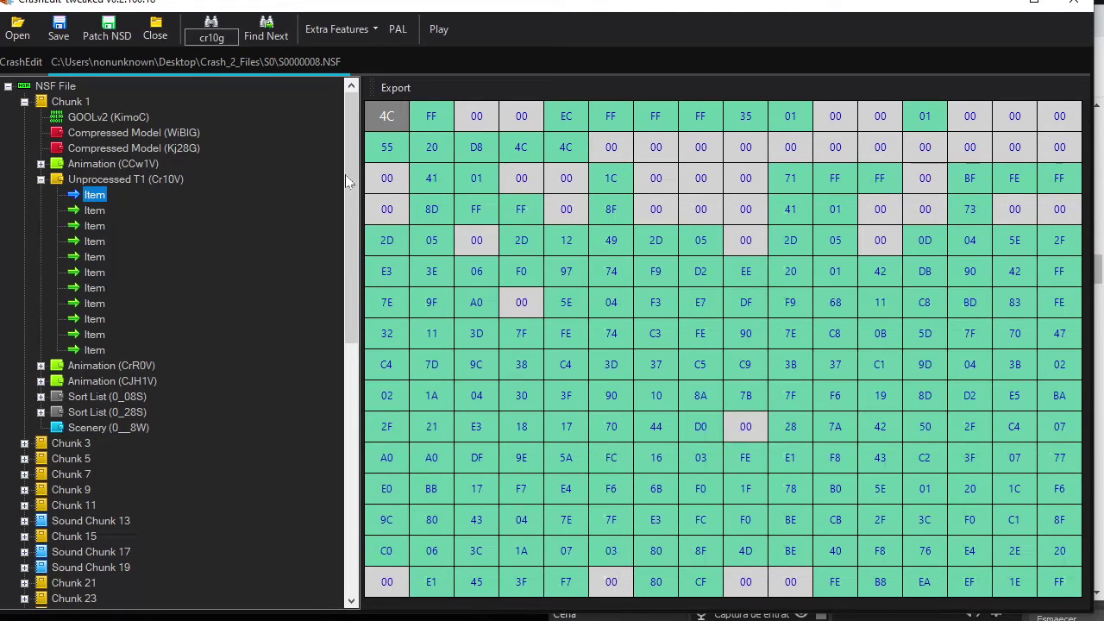
pyautogui.click(384, 118)
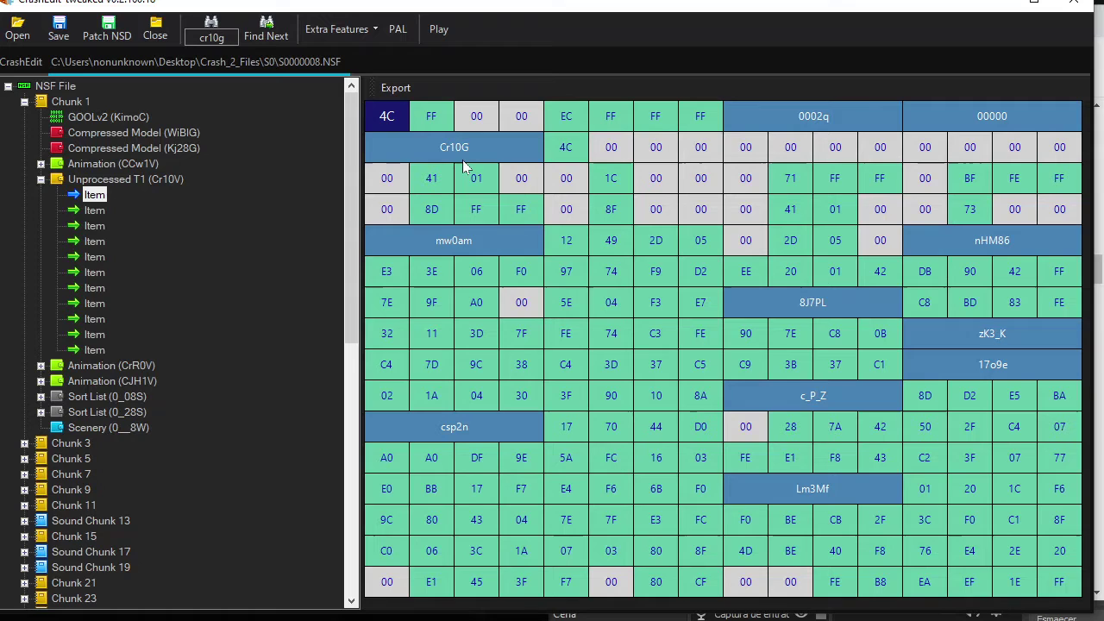
pyautogui.click(463, 147)
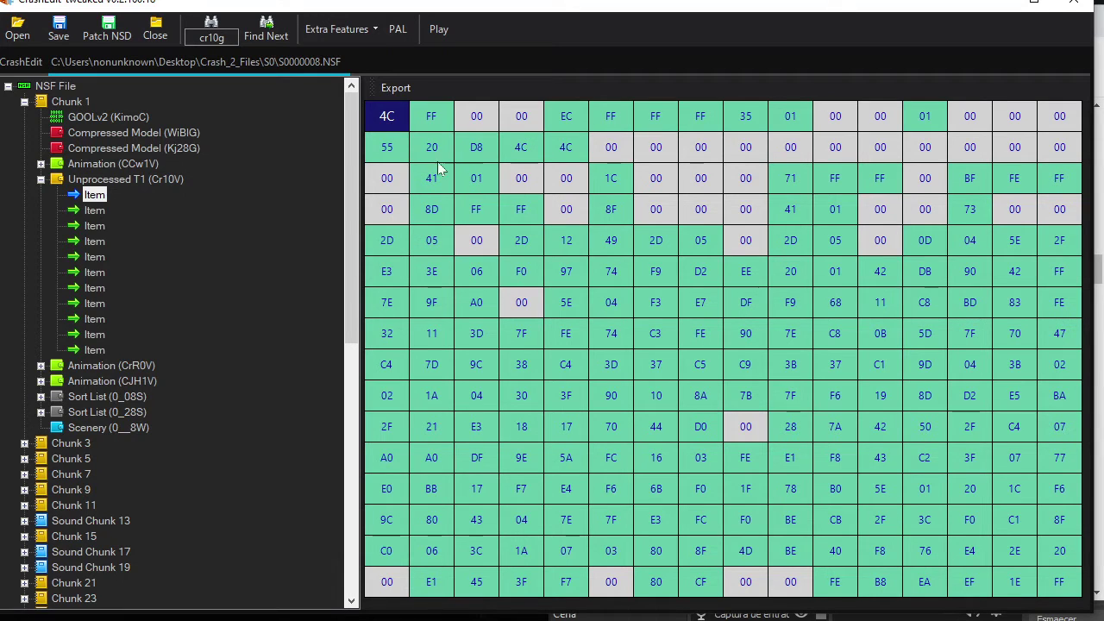
# Export the first item of the unprocessed Cr10V entry to the crash folder under the name frame
pyautogui.click(96, 198)
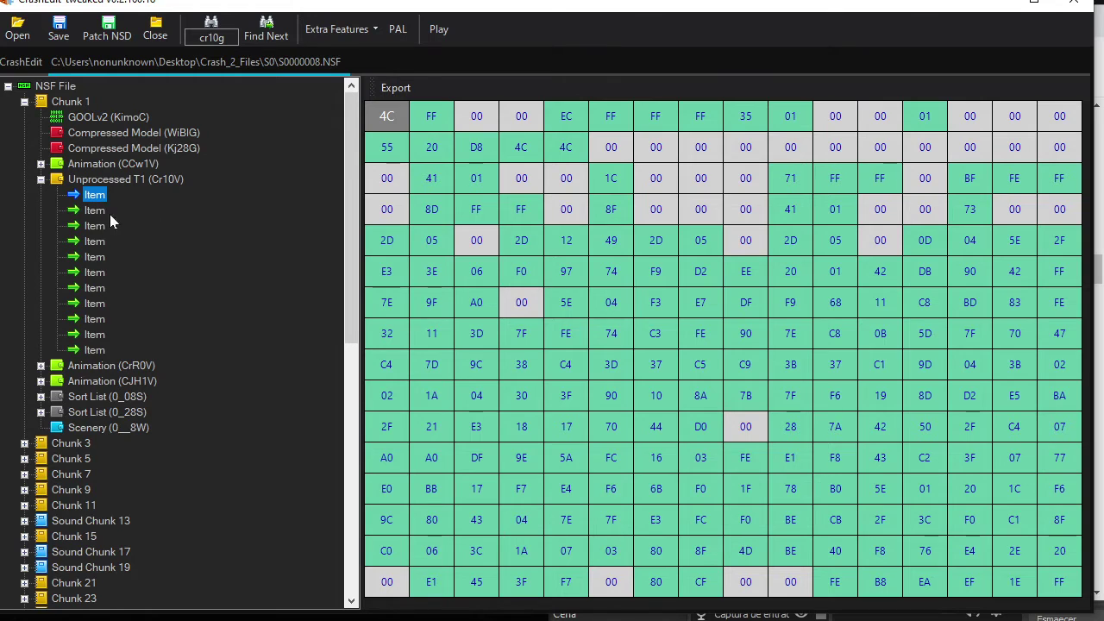
pyautogui.click(403, 92)
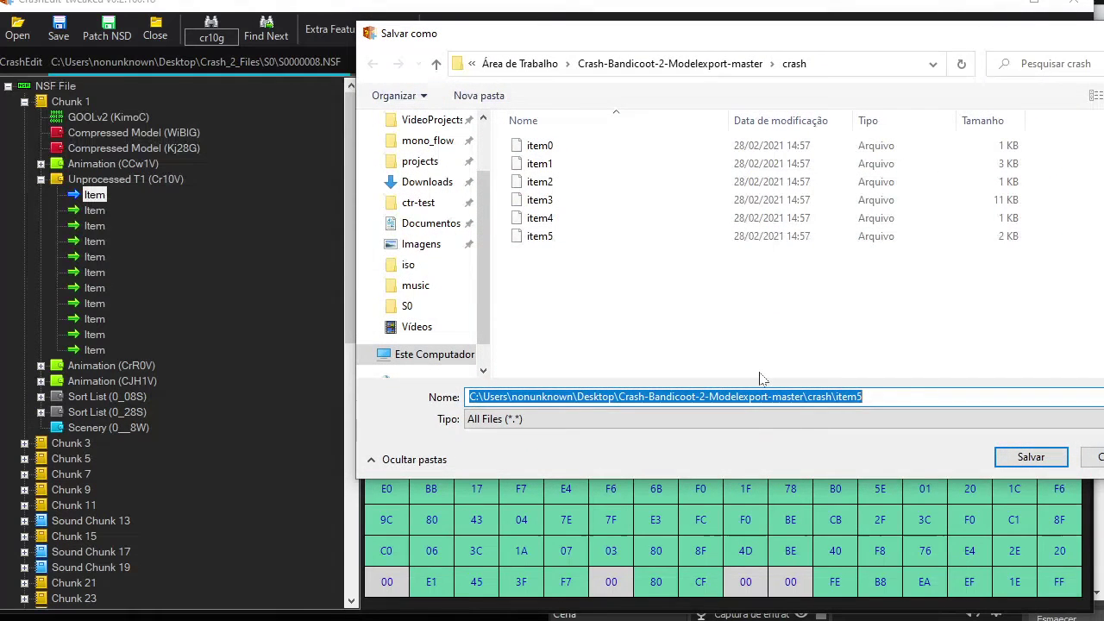
pyautogui.write('frame')
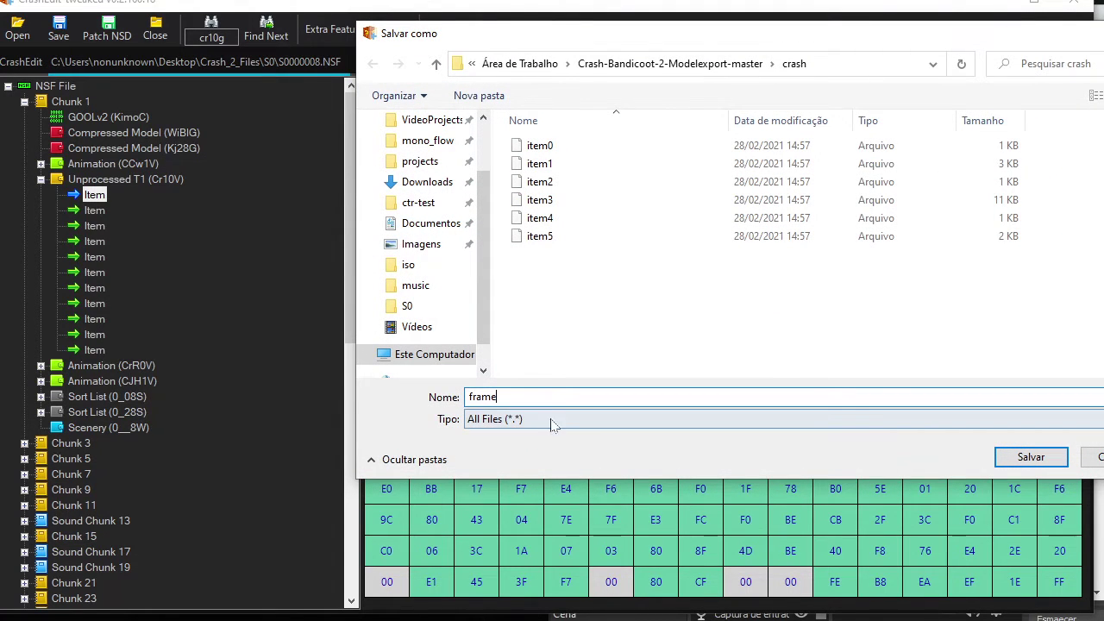
pyautogui.moveTo(509, 397); pyautogui.dragTo(374, 414)
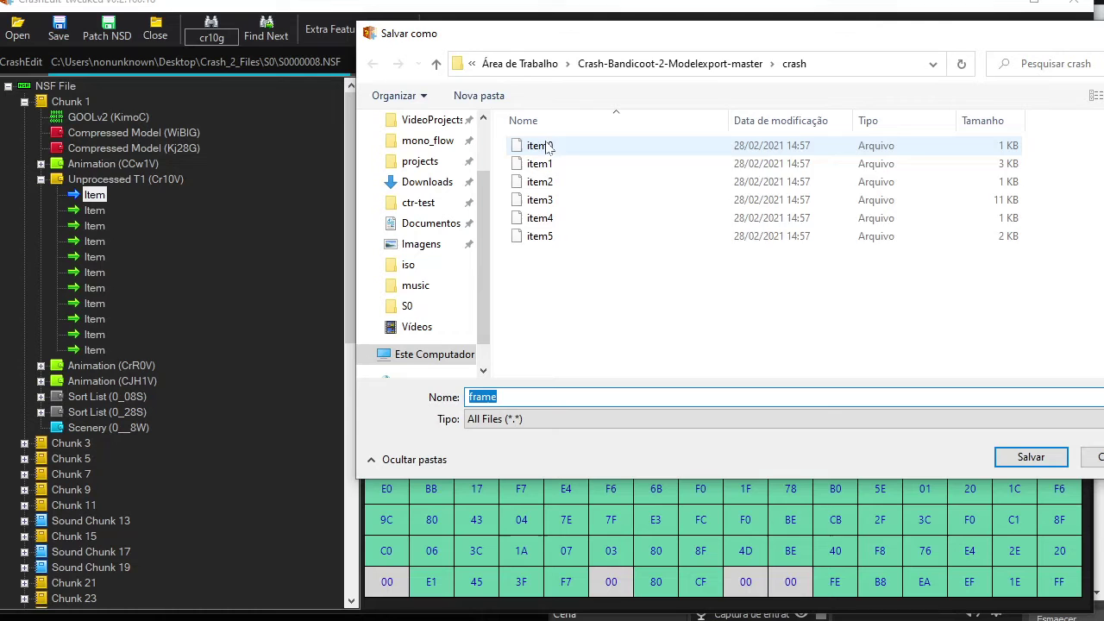
pyautogui.click(1025, 457)
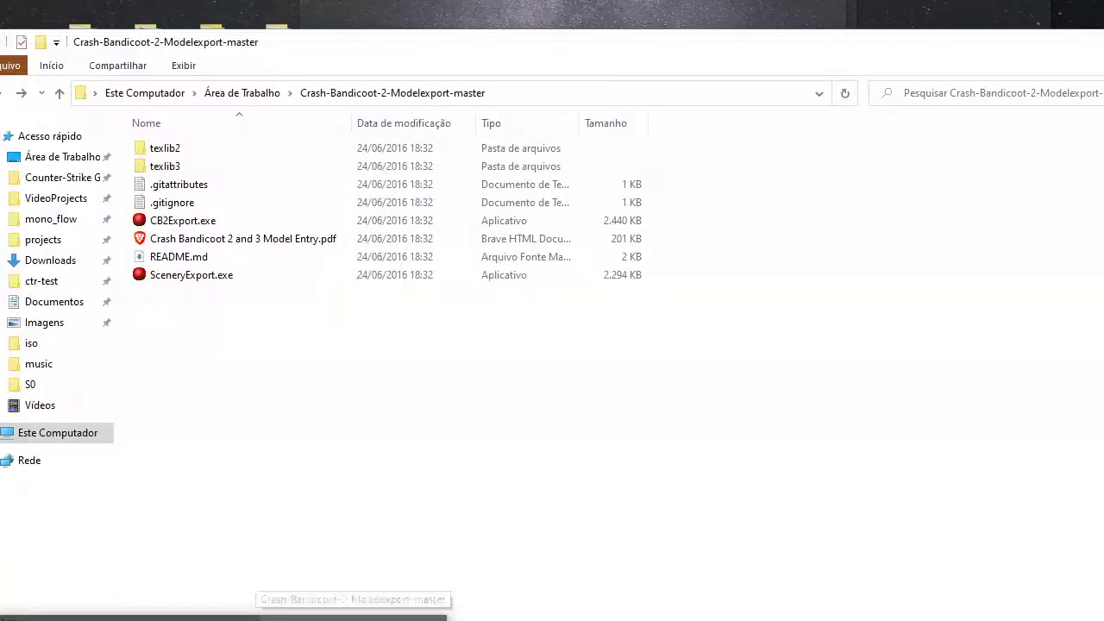
# Switch to the Crash-Bandicoot-2-Modelexport-master folder, launch CB2Export.exe and load the model from the crash folder
pyautogui.click(354, 614)
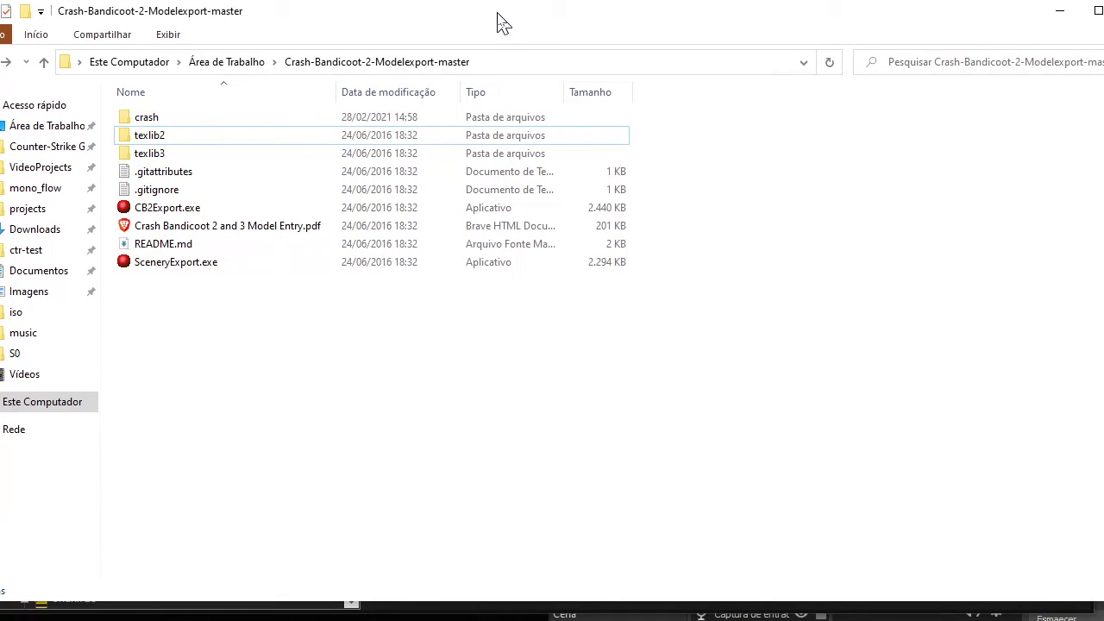
pyautogui.click(191, 216)
pyautogui.doubleClick(189, 213)
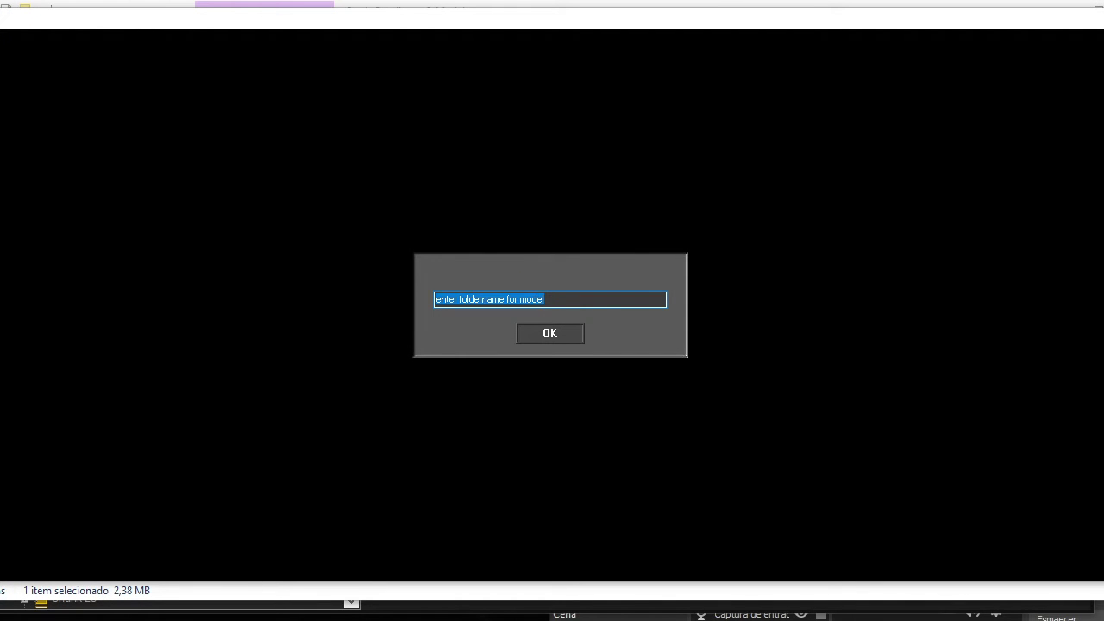
pyautogui.click(484, 4)
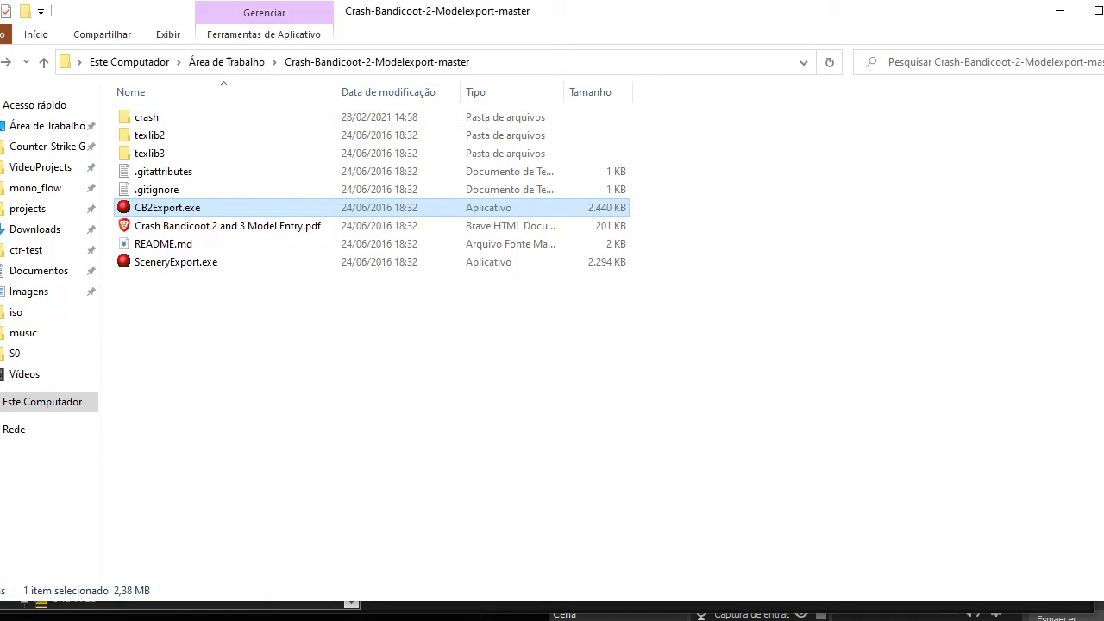
pyautogui.hotkey('alt', 'Tab')
pyautogui.write('cras')
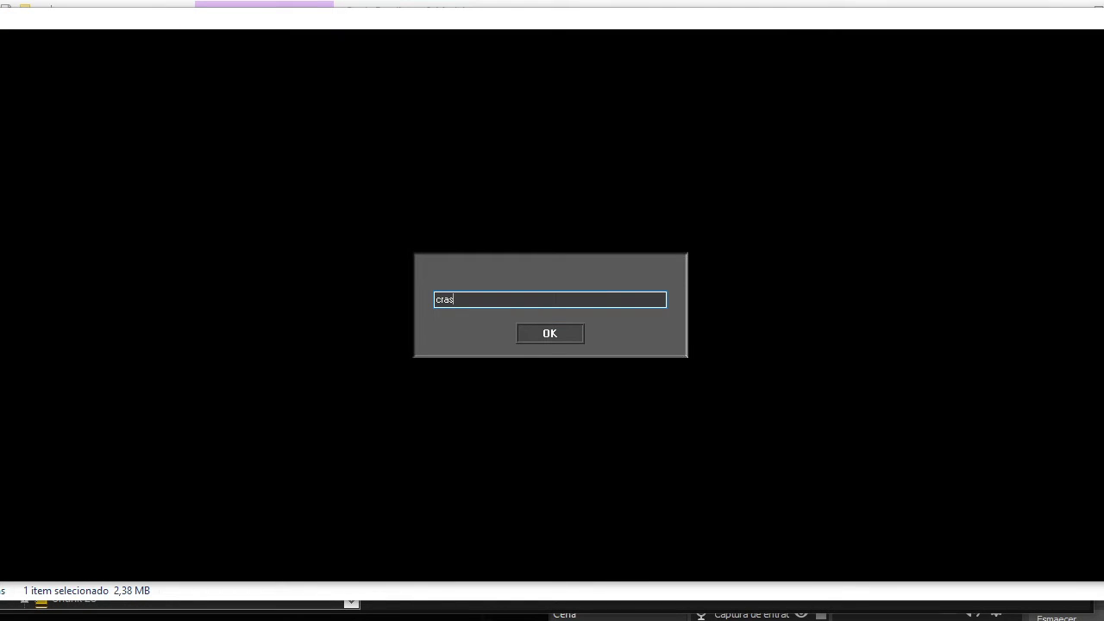
pyautogui.click(535, 336)
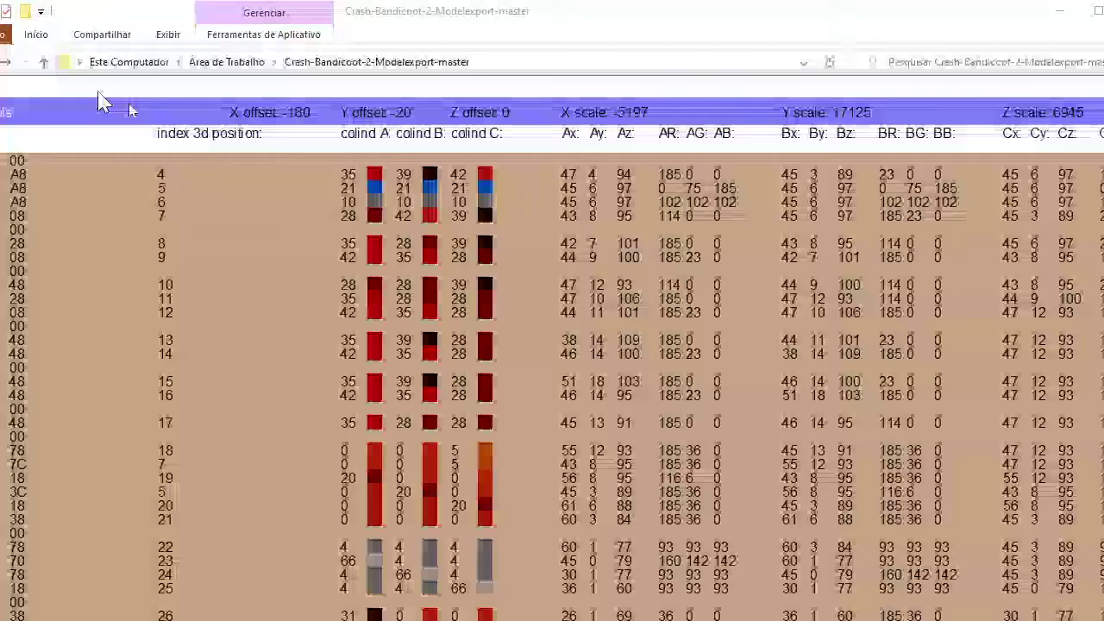
# Look up the export controls and export the loaded model as a PLY file named crashmodel, including its textures
pyautogui.press('Escape')
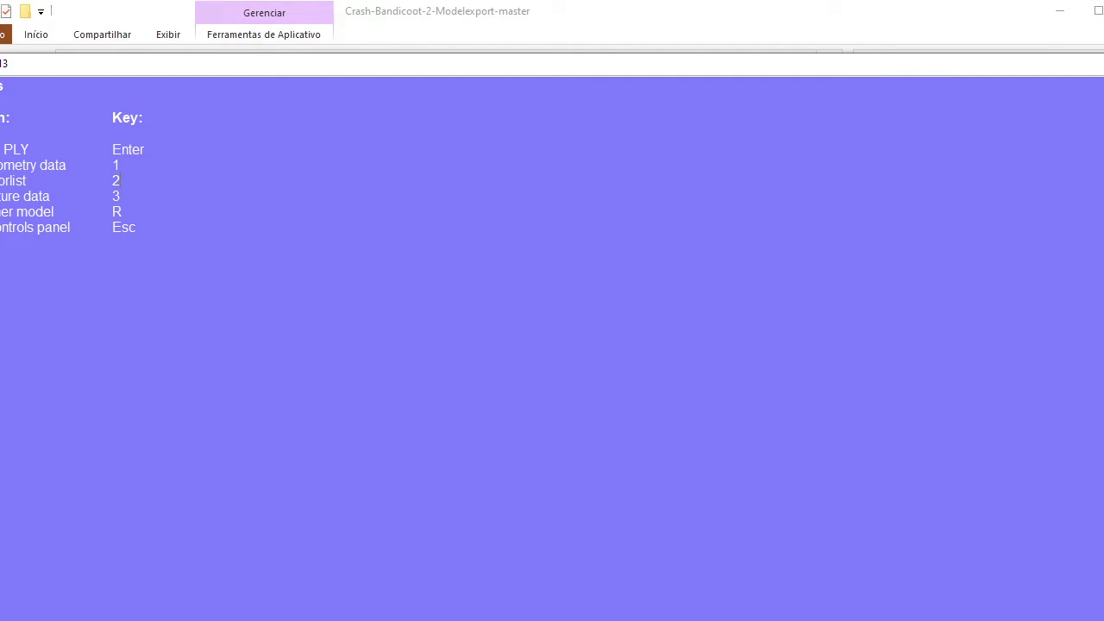
pyautogui.press('Escape')
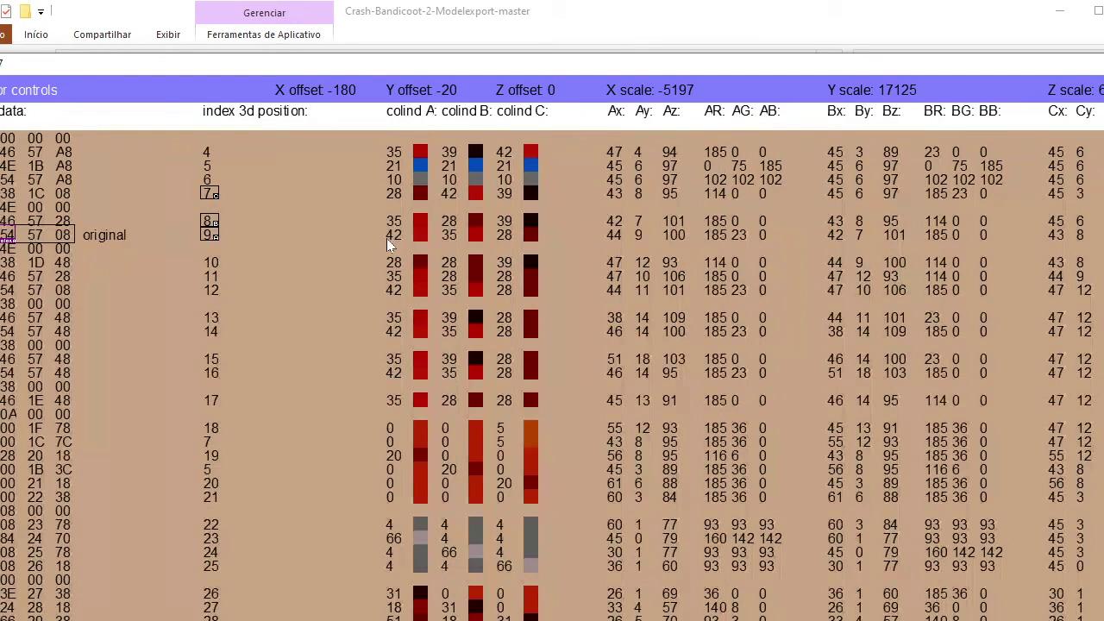
pyautogui.press('Return')
pyautogui.click(520, 298)
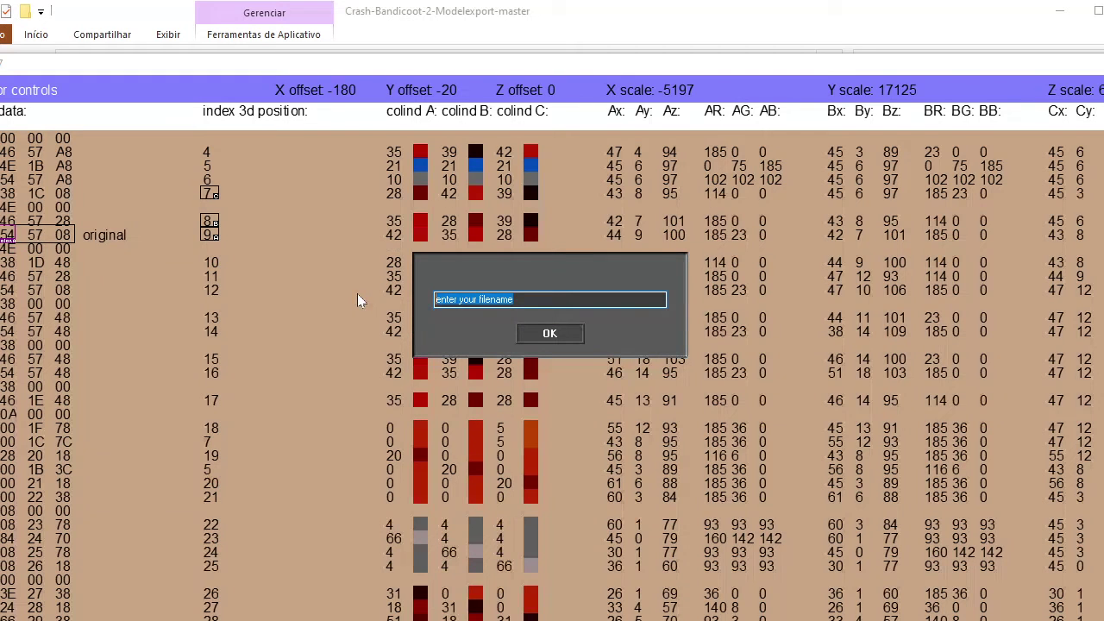
pyautogui.press('BackSpace')
pyautogui.write('crashmodel')
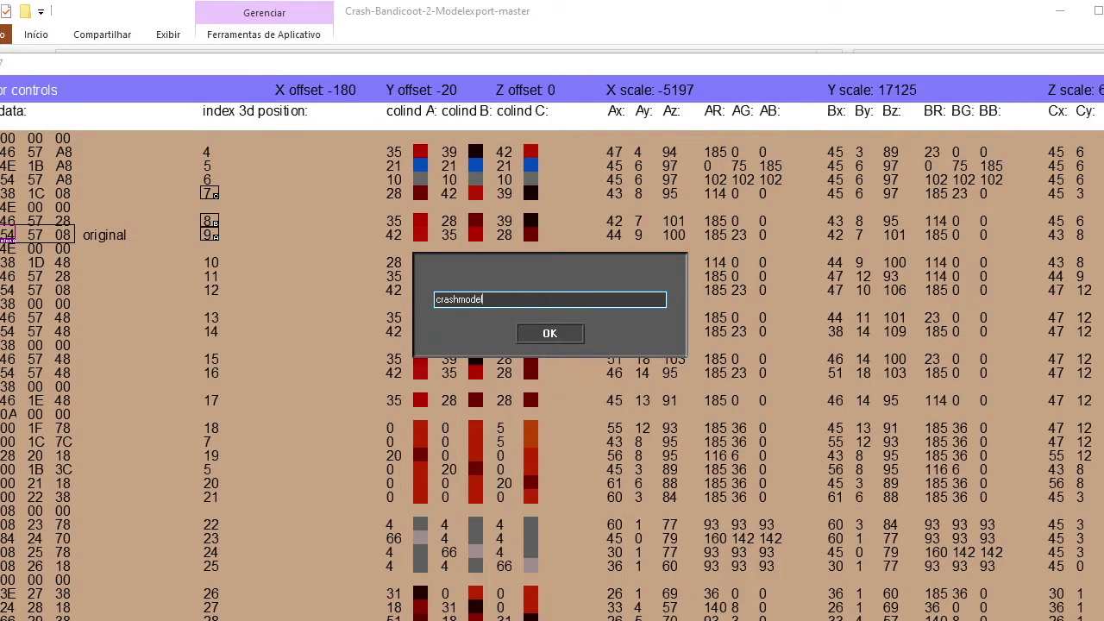
pyautogui.click(553, 334)
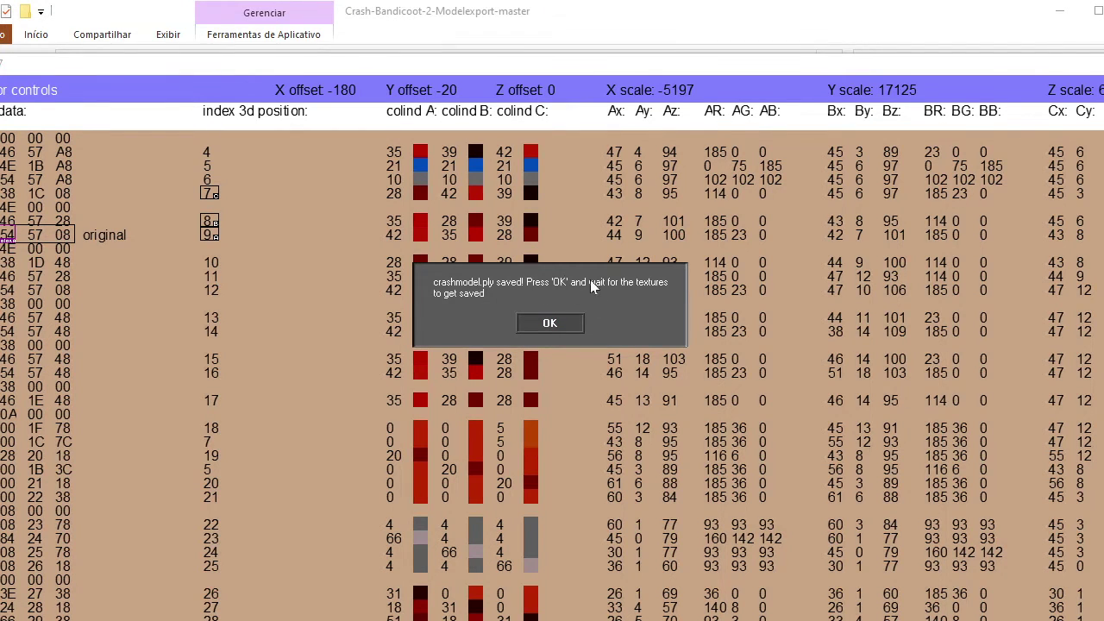
pyautogui.click(550, 321)
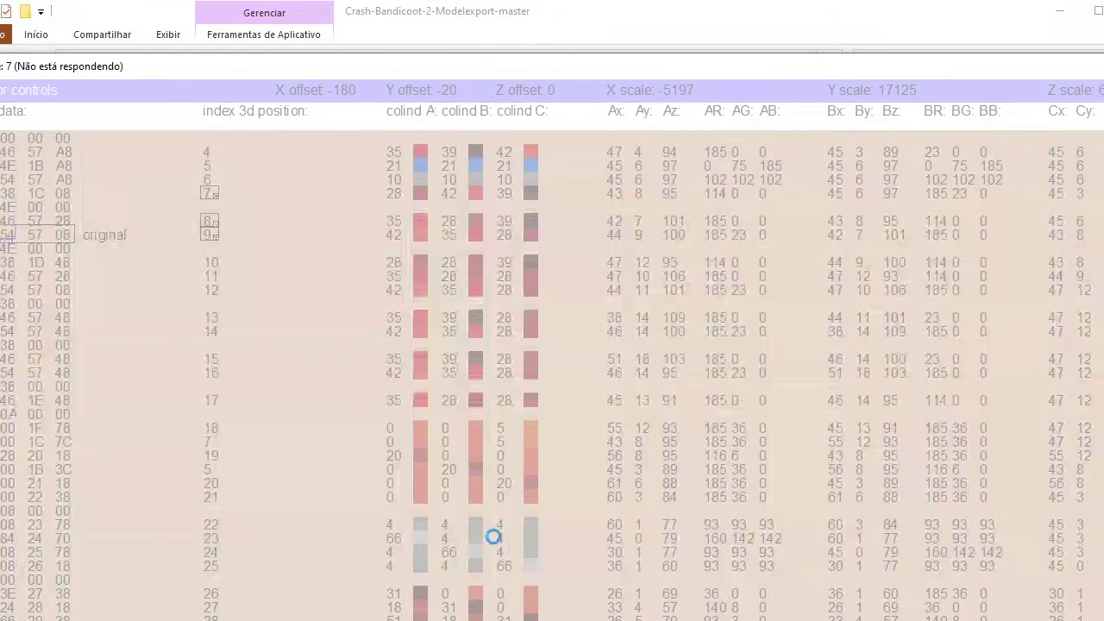
# Switch to File Explorer, open the crash folder and check the exported crashmodel files
pyautogui.moveTo(504, 620)
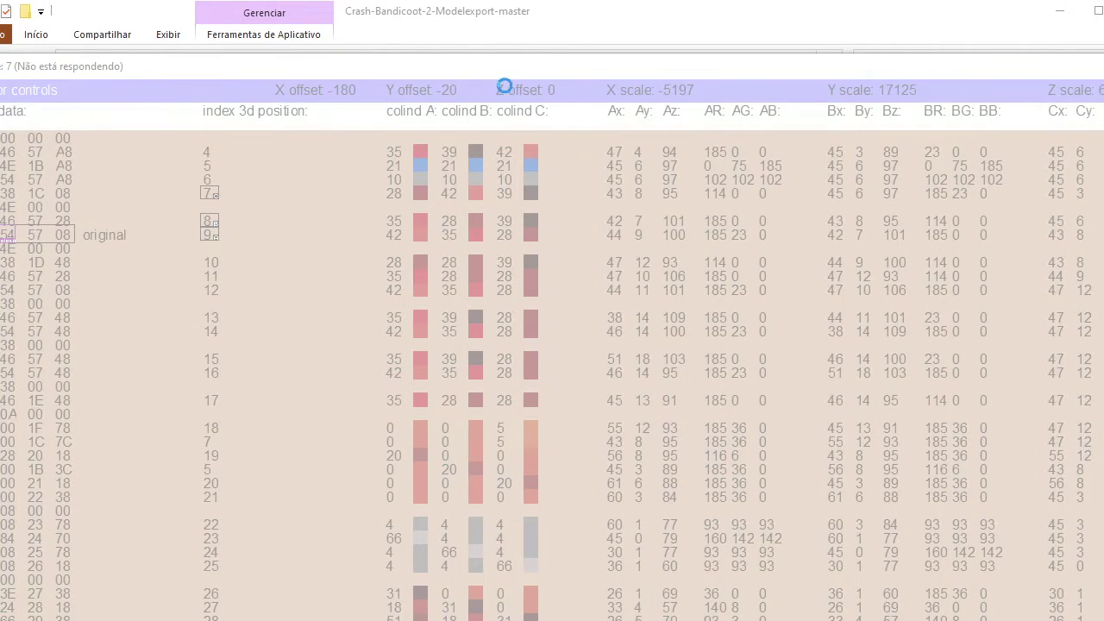
pyautogui.click(539, 31)
pyautogui.doubleClick(194, 119)
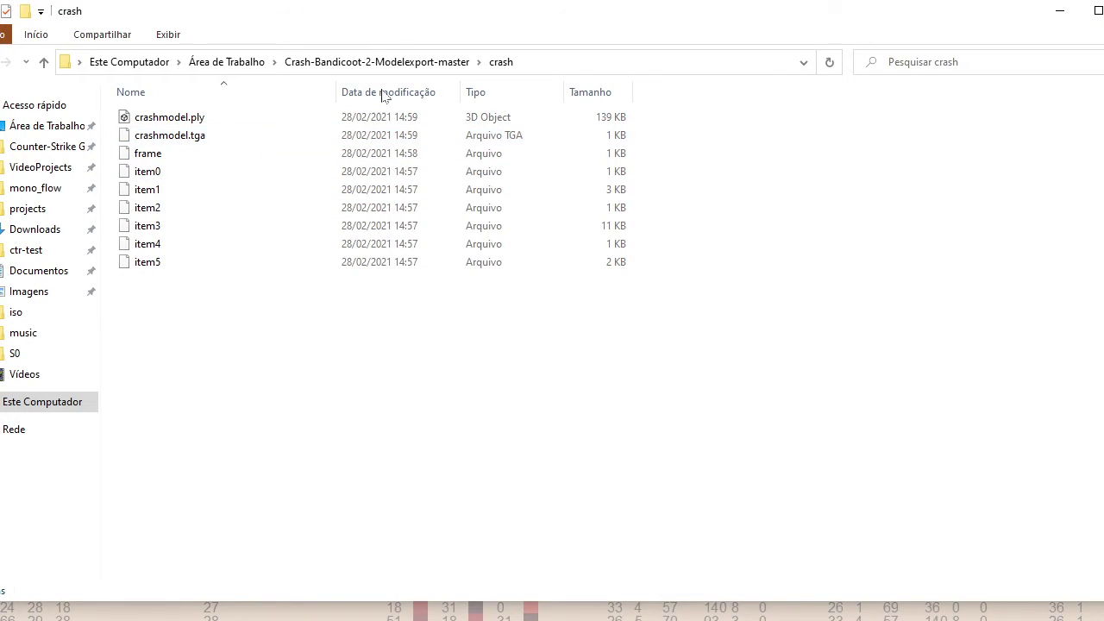
pyautogui.moveTo(409, 18)
pyautogui.mouseDown()
pyautogui.moveTo(414, 425)
pyautogui.moveTo(409, 69)
pyautogui.moveTo(395, 33)
pyautogui.mouseUp()
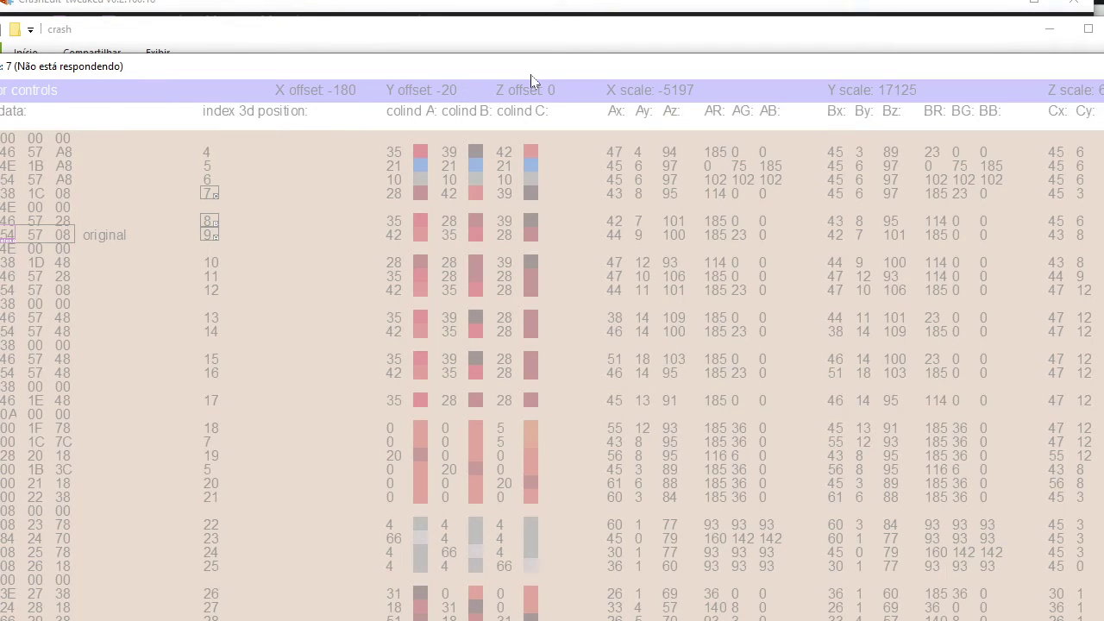
pyautogui.moveTo(530, 74); pyautogui.dragTo(463, 113)
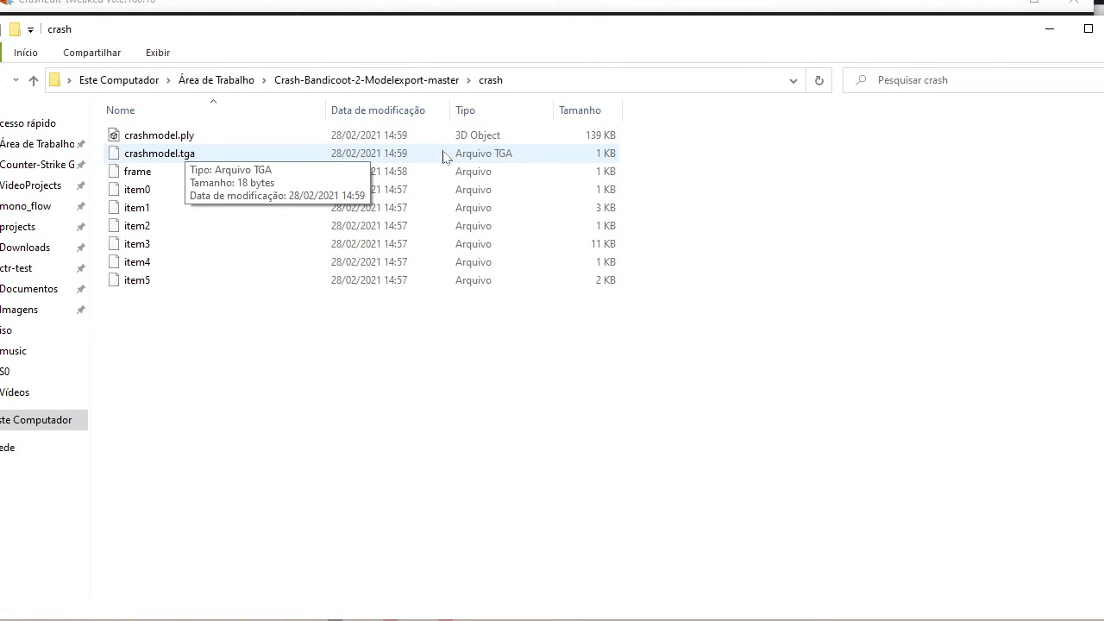
pyautogui.click(513, 160)
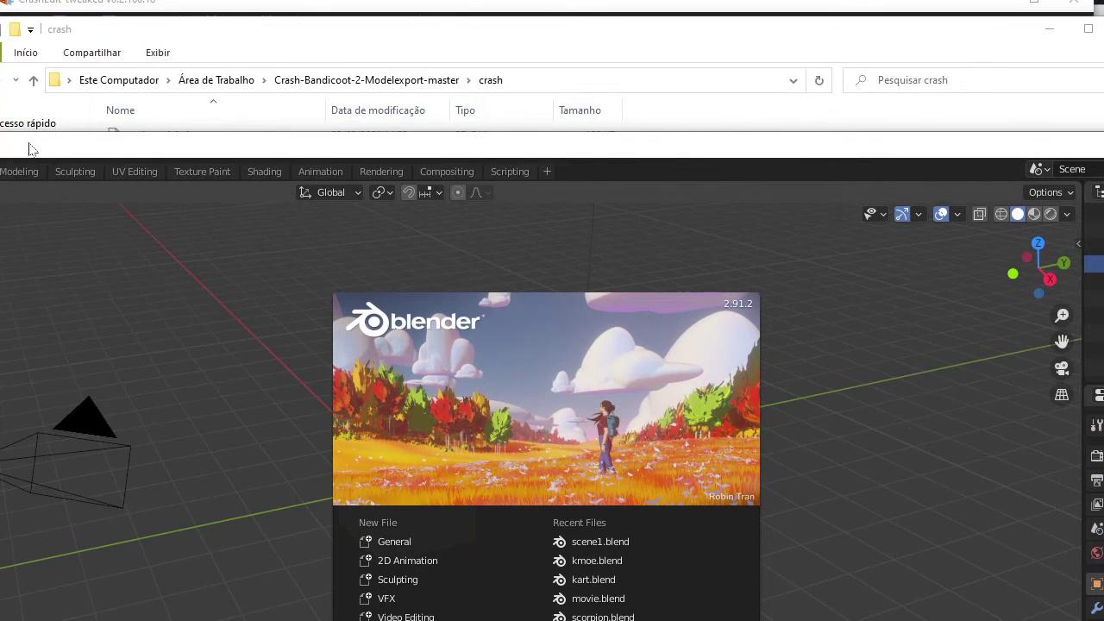
# Switch to Blender, dismiss the splash screen and delete all objects in the default scene
pyautogui.moveTo(29, 143); pyautogui.dragTo(254, 28)
pyautogui.click(448, 308)
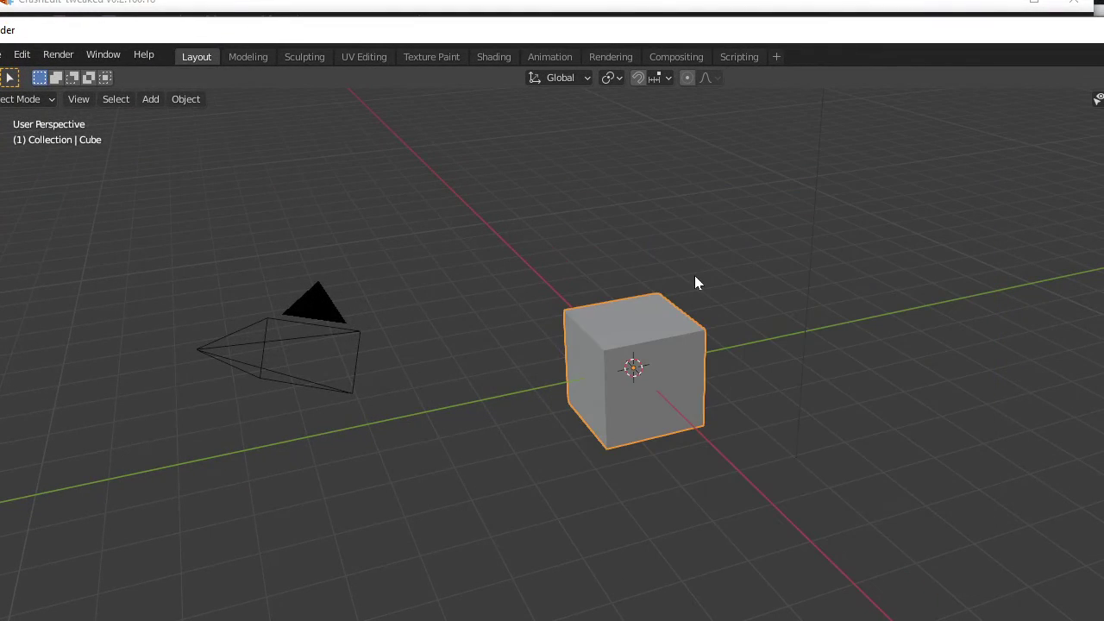
pyautogui.press('a')
pyautogui.press('Delete')
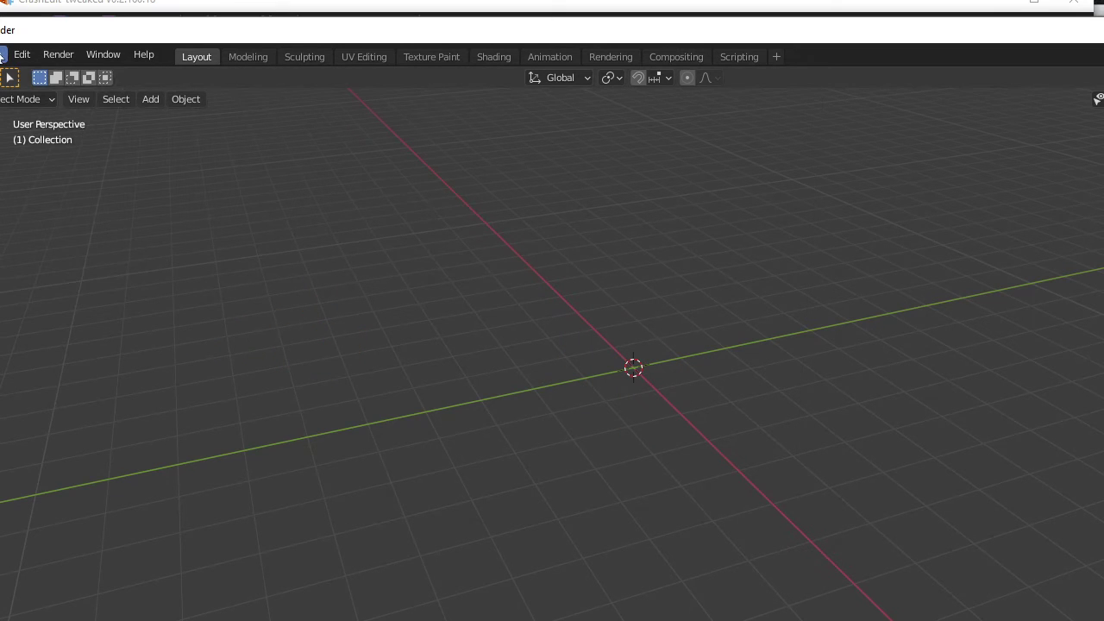
# Import the Stanford file crashmodel.ply from the crash folder on the Desktop into the scene
pyautogui.click(5, 55)
pyautogui.moveTo(103, 283)
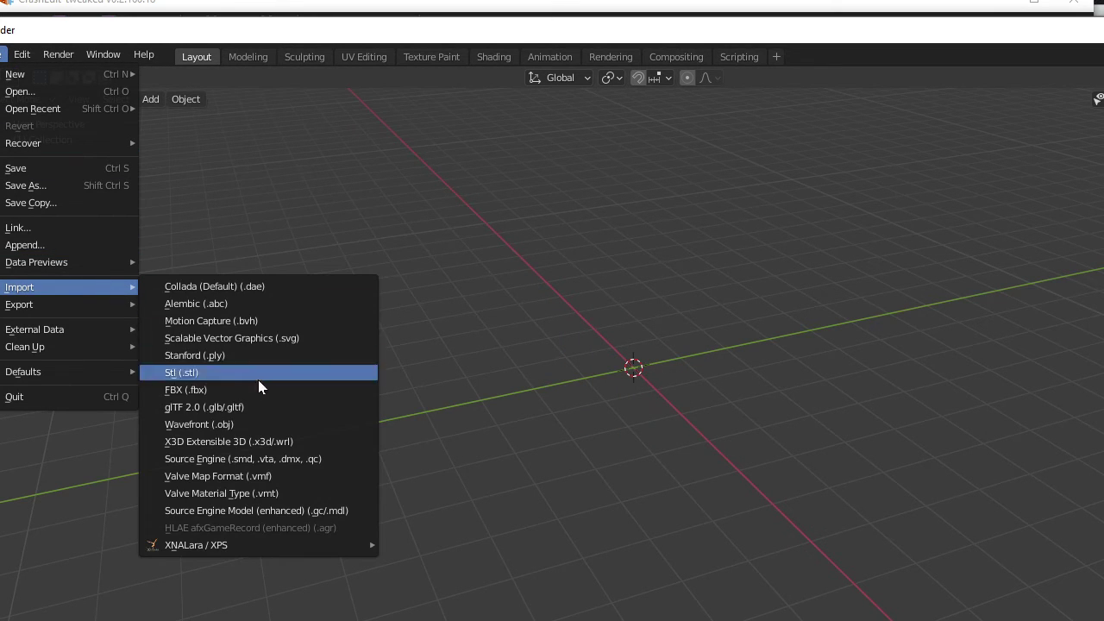
pyautogui.click(223, 355)
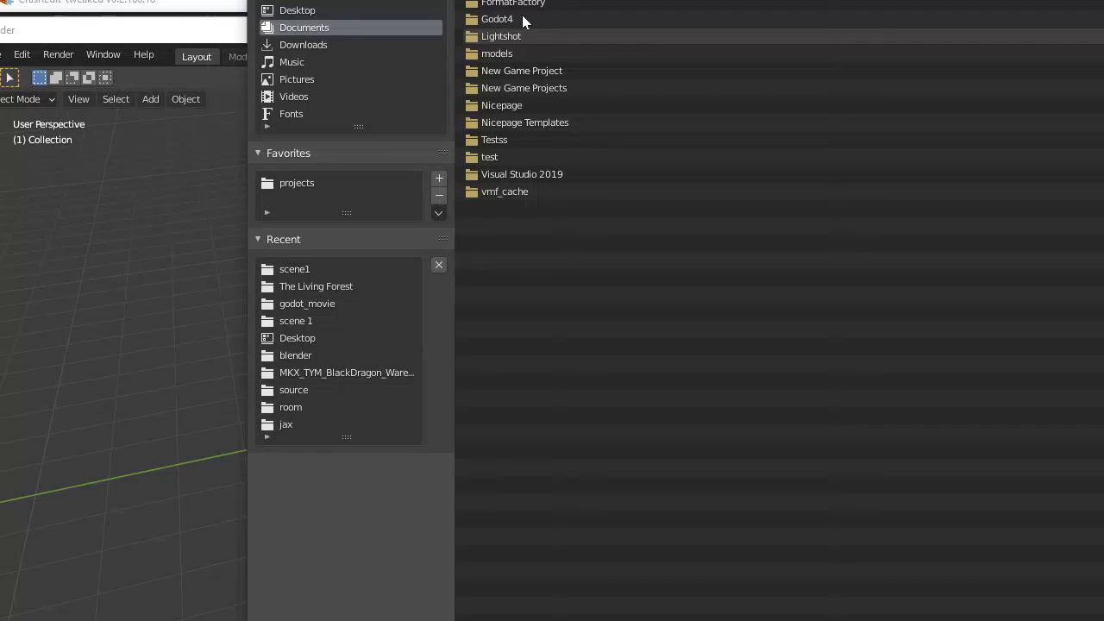
pyautogui.click(325, 13)
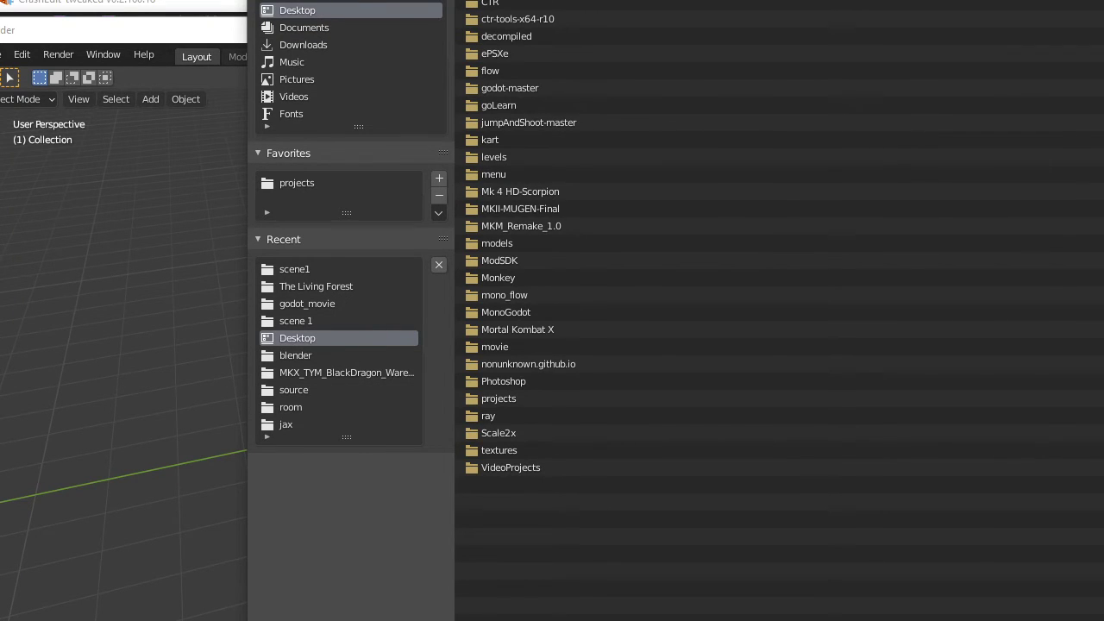
pyautogui.press('BackSpace')
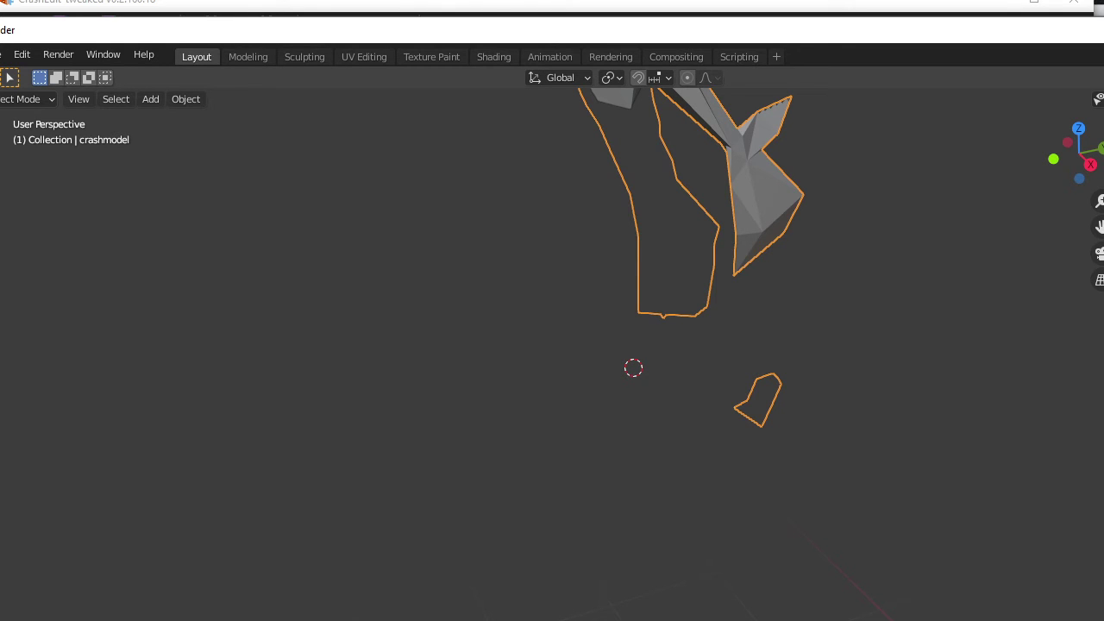
# Inspect the imported crashmodel from several angles, switching the viewport to Material Preview shading
pyautogui.moveTo(872, 256)
pyautogui.mouseDown(button='middle')
pyautogui.moveTo(758, 252)
pyautogui.moveTo(733, 232)
pyautogui.moveTo(667, 363)
pyautogui.moveTo(680, 429)
pyautogui.moveTo(592, 394)
pyautogui.moveTo(553, 403)
pyautogui.moveTo(485, 292)
pyautogui.mouseUp(button='middle')
pyautogui.scroll(-5, 680, 430)
pyautogui.scroll(5, 592, 395)
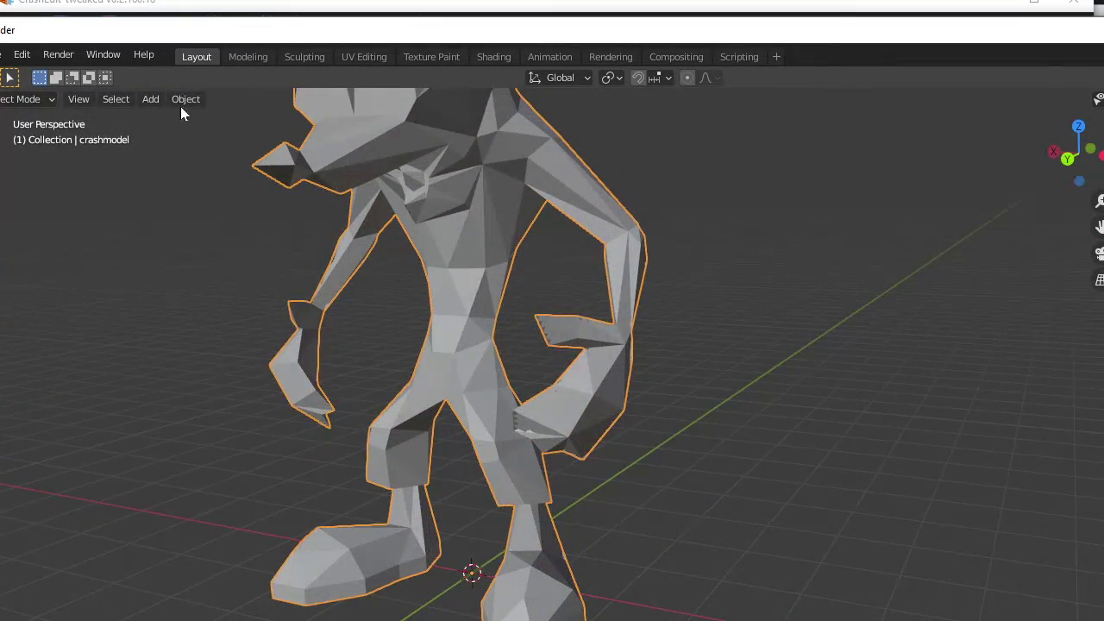
pyautogui.hotkey('alt', 'Tab')
pyautogui.click(521, 316)
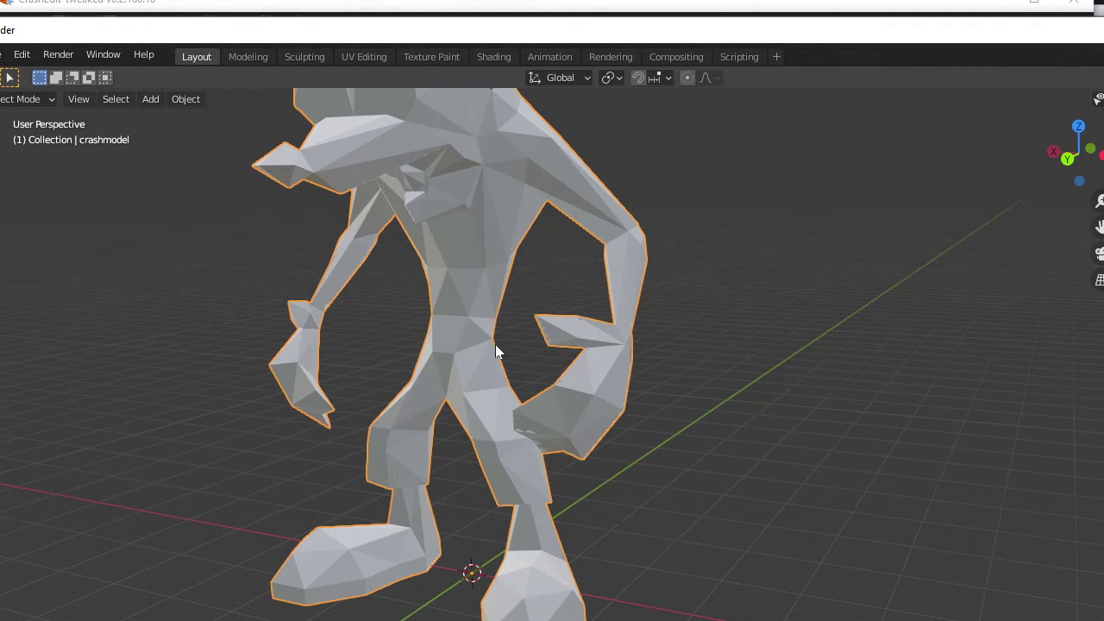
pyautogui.scroll(-5, 496, 345)
pyautogui.moveTo(537, 259); pyautogui.dragTo(664, 383, button='middle')
# Reposition the Blender window and start a new file, discarding the unsaved changes
pyautogui.moveTo(768, 32); pyautogui.dragTo(516, 69)
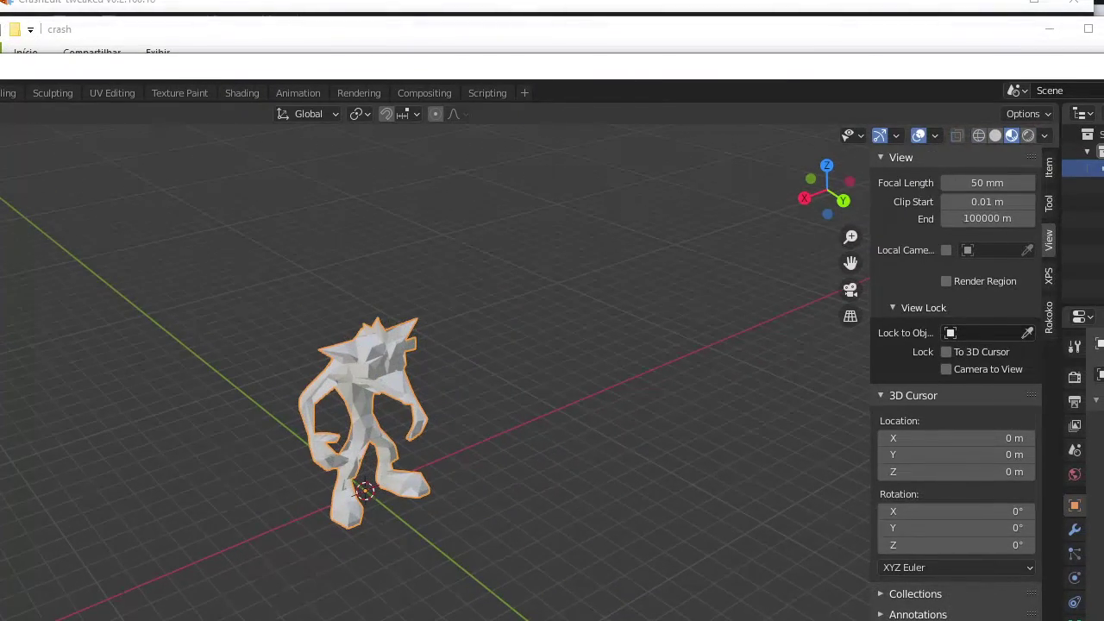
pyautogui.moveTo(428, 68); pyautogui.dragTo(735, 57)
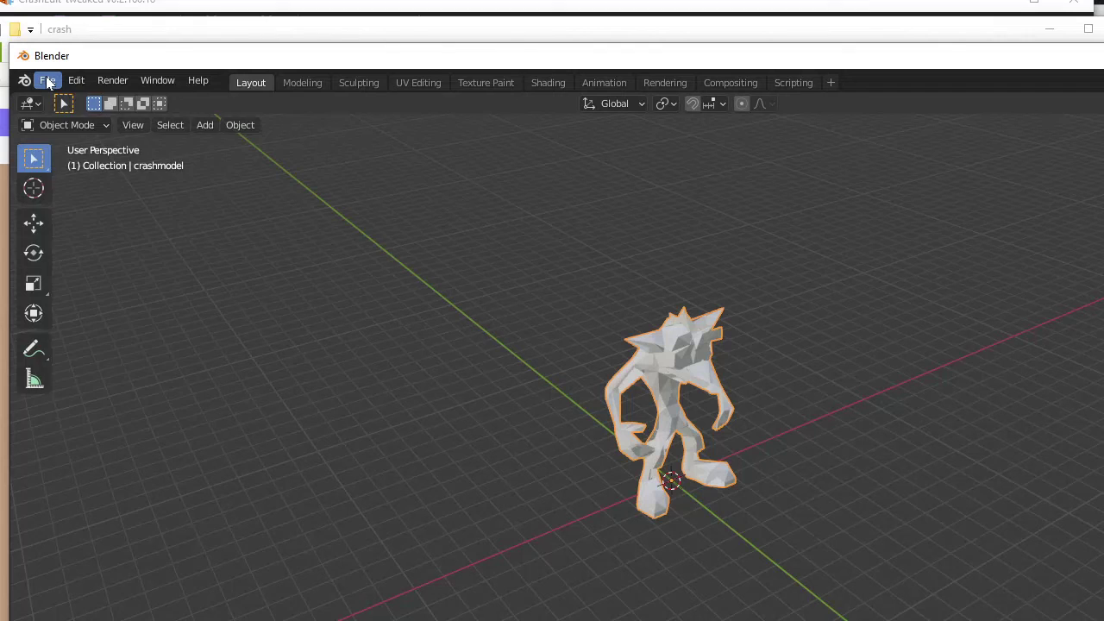
pyautogui.click(47, 80)
pyautogui.moveTo(101, 107)
pyautogui.click(225, 101)
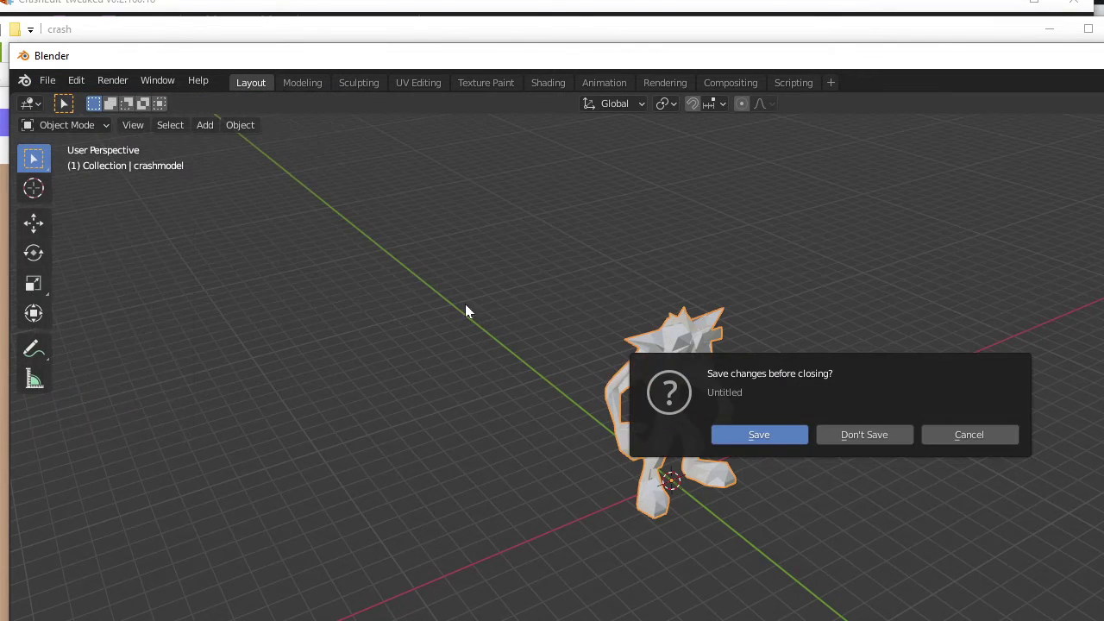
pyautogui.click(858, 435)
# Dismiss the splash screen and delete every object in the new default scene
pyautogui.click(836, 359)
pyautogui.press('a')
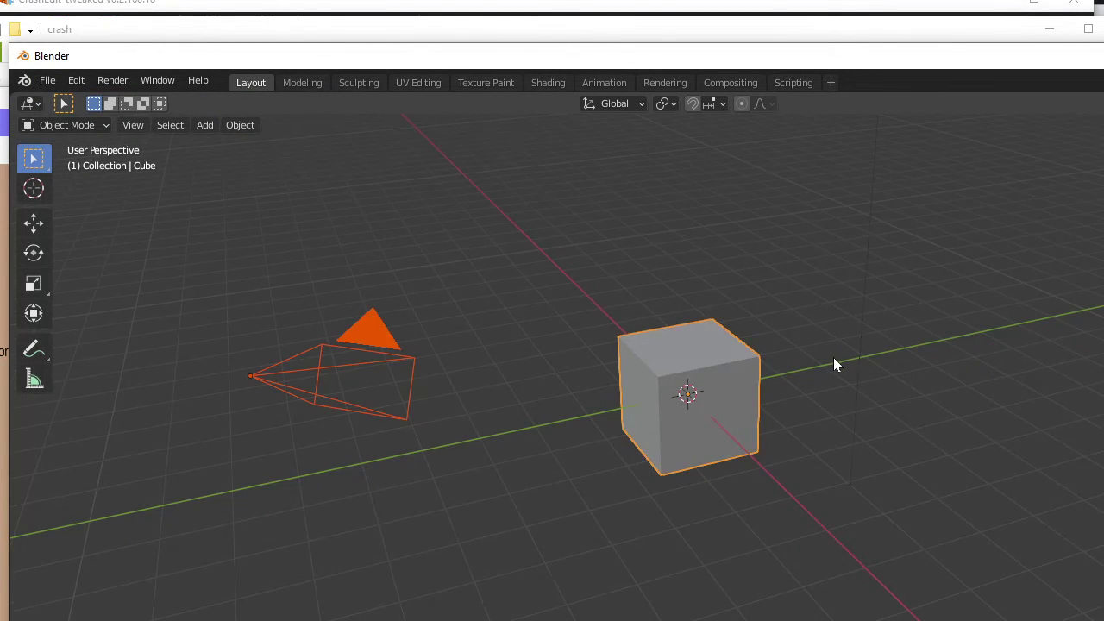
pyautogui.press('Delete')
# Import the Stanford file crashmodel.ply from Desktop\Crash-Bandicoot-2-Modelexport-master\crash into the empty scene
pyautogui.click(43, 81)
pyautogui.moveTo(140, 308)
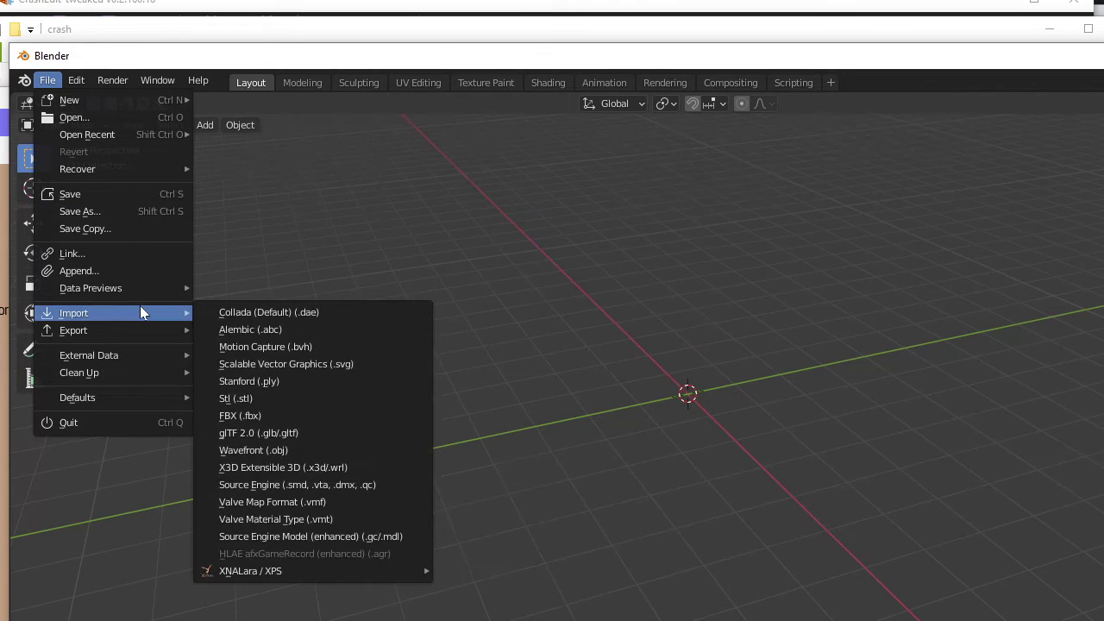
pyautogui.click(274, 380)
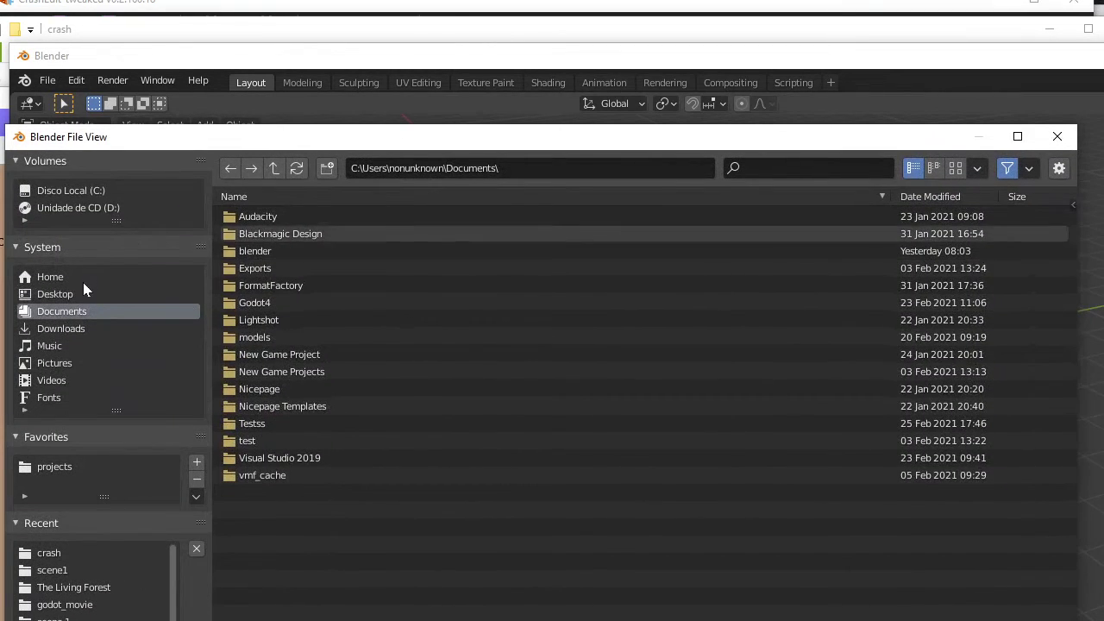
pyautogui.click(83, 292)
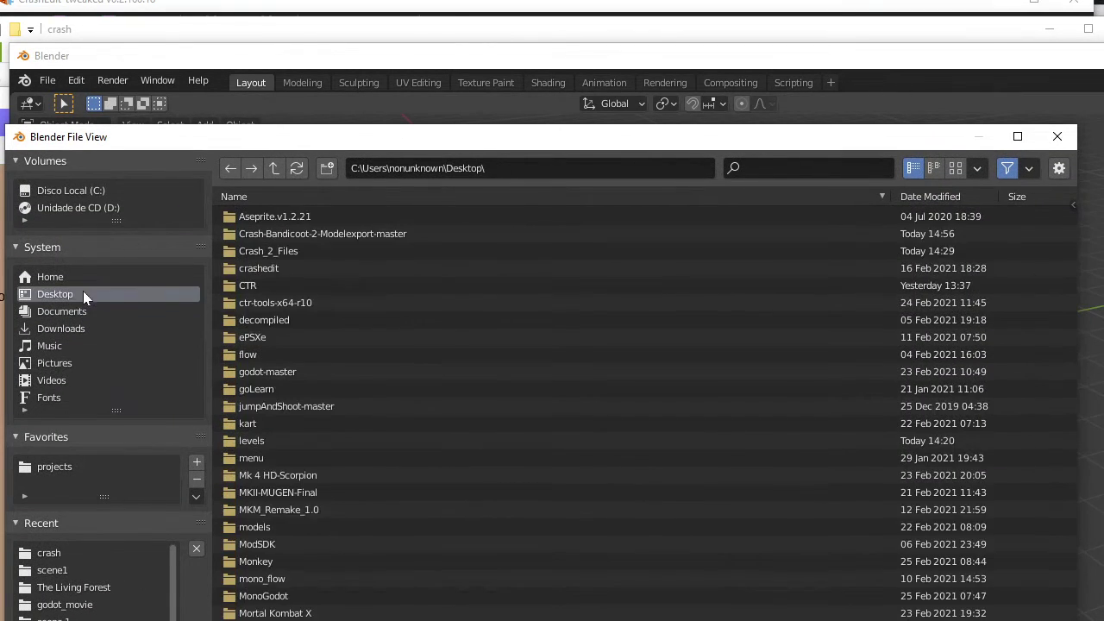
pyautogui.doubleClick(324, 232)
pyautogui.doubleClick(285, 217)
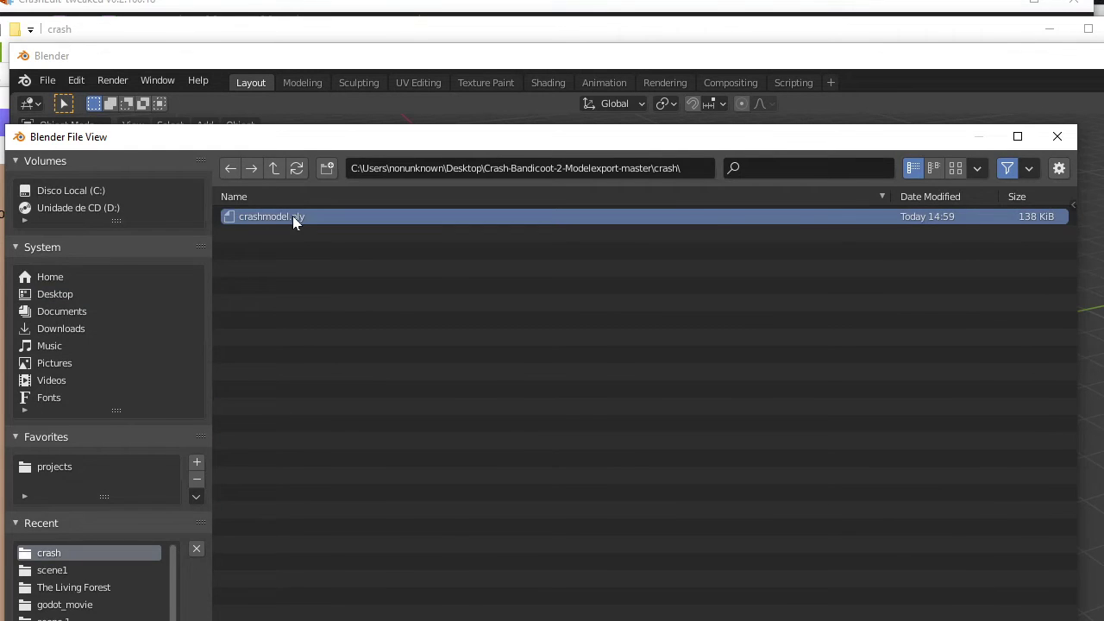
pyautogui.doubleClick(293, 217)
# Switch to the Shading workspace and create a new material for the imported crashmodel
pyautogui.scroll(-15, 706, 301)
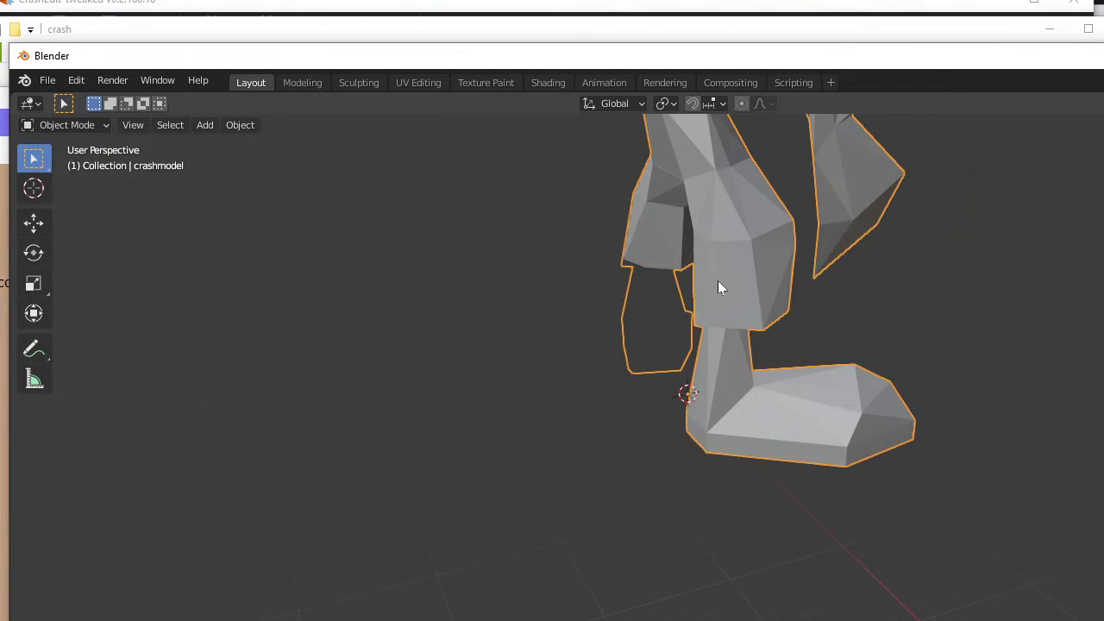
pyautogui.moveTo(720, 287); pyautogui.dragTo(553, 293, button='middle')
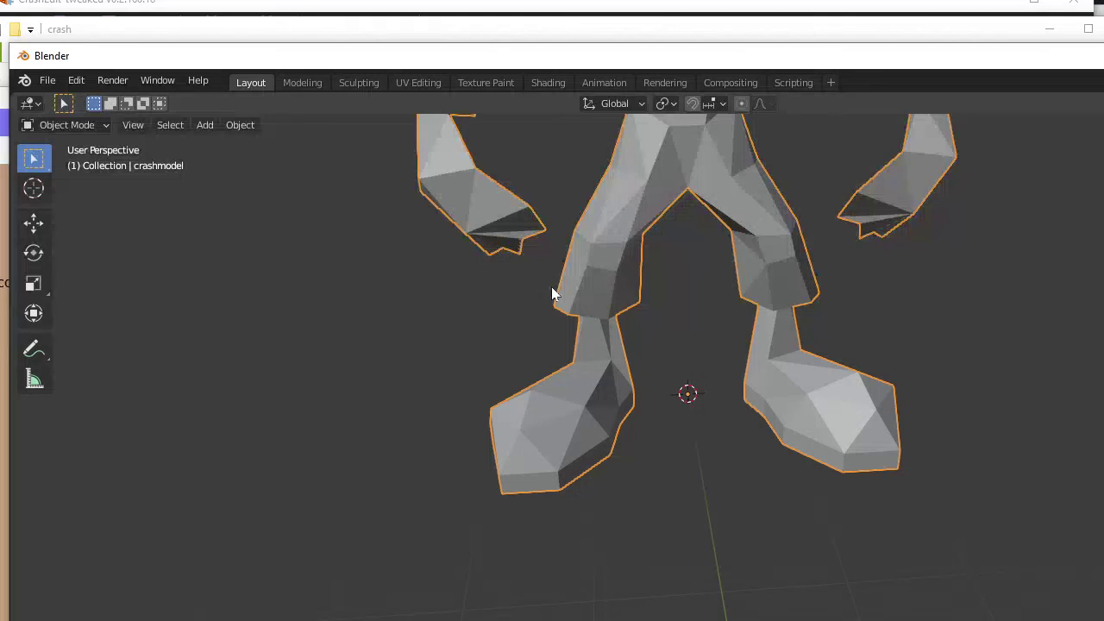
pyautogui.keyDown('shift'); pyautogui.moveTo(723, 293); pyautogui.dragTo(690, 337, button='middle'); pyautogui.keyUp('shift')
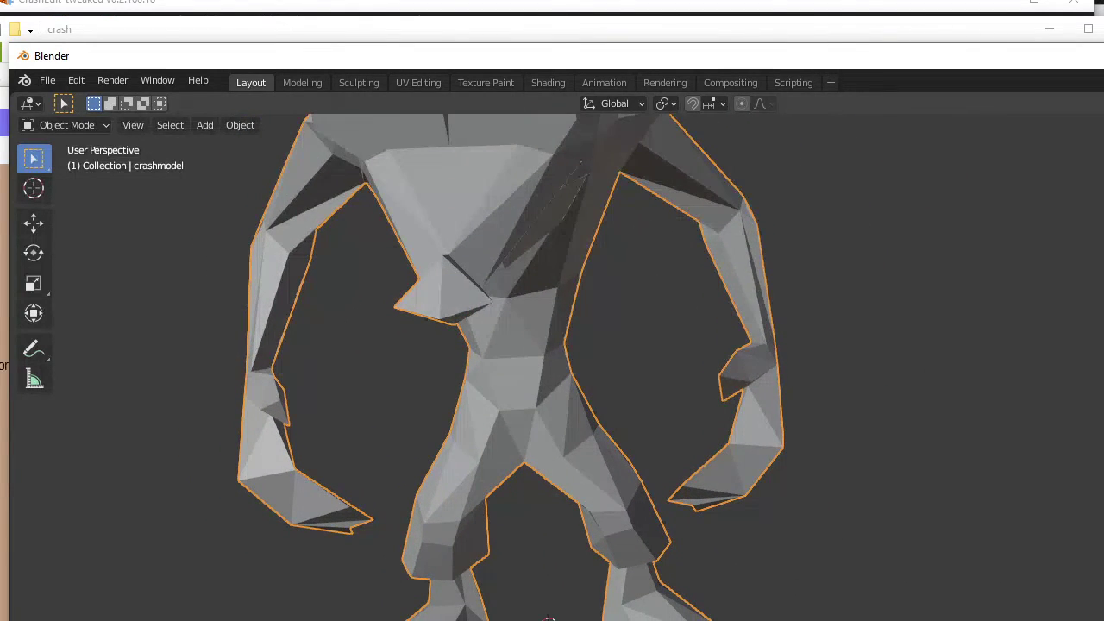
pyautogui.moveTo(658, 298); pyautogui.dragTo(815, 276, button='middle')
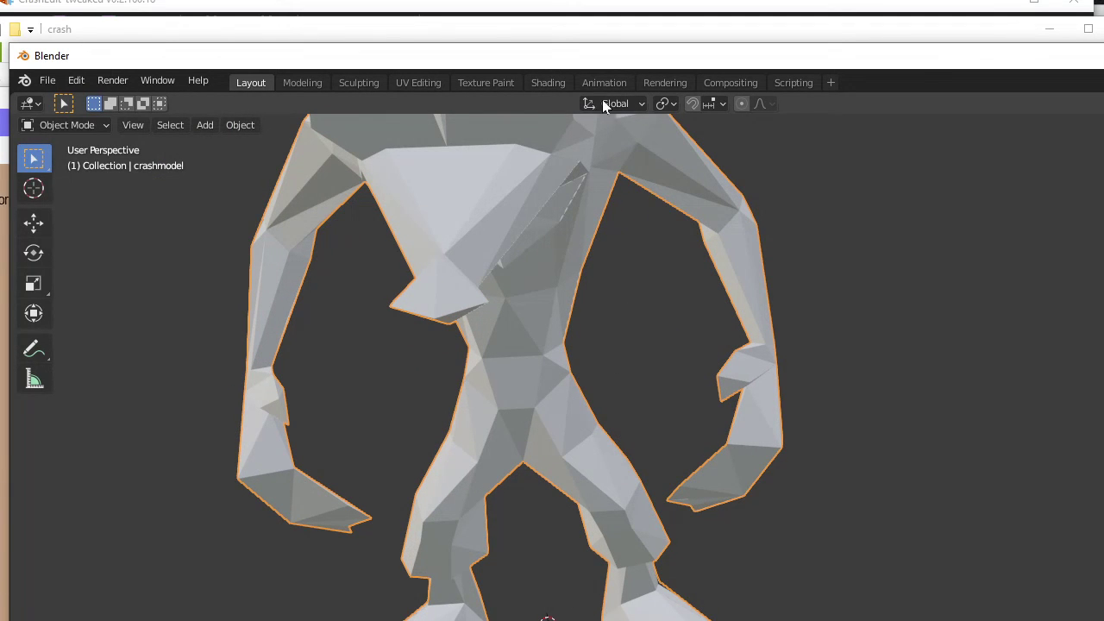
pyautogui.click(550, 84)
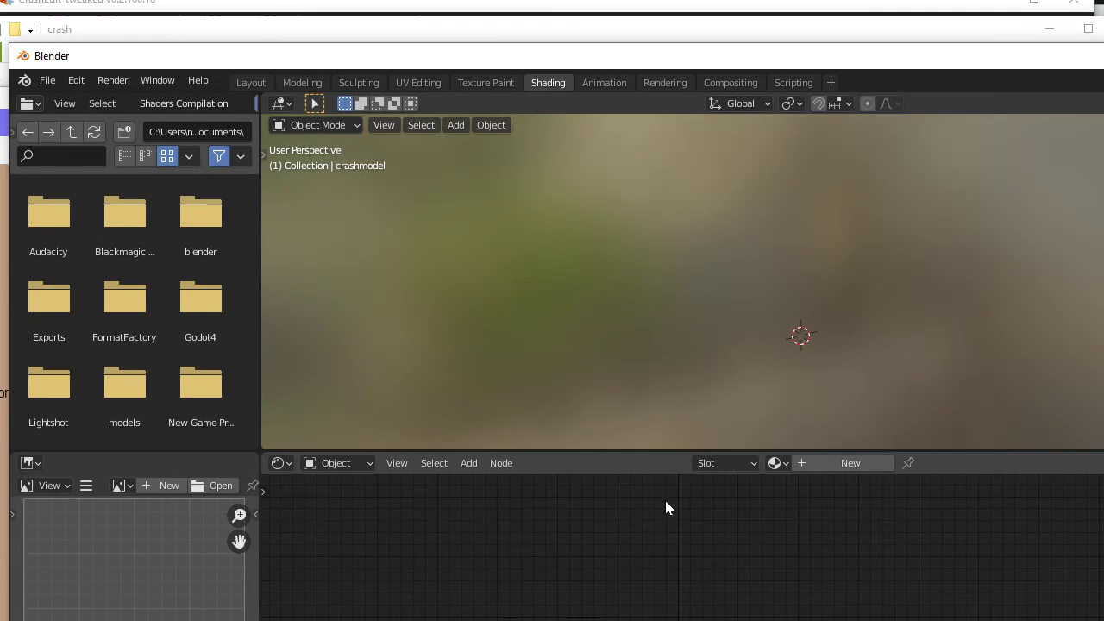
pyautogui.click(810, 466)
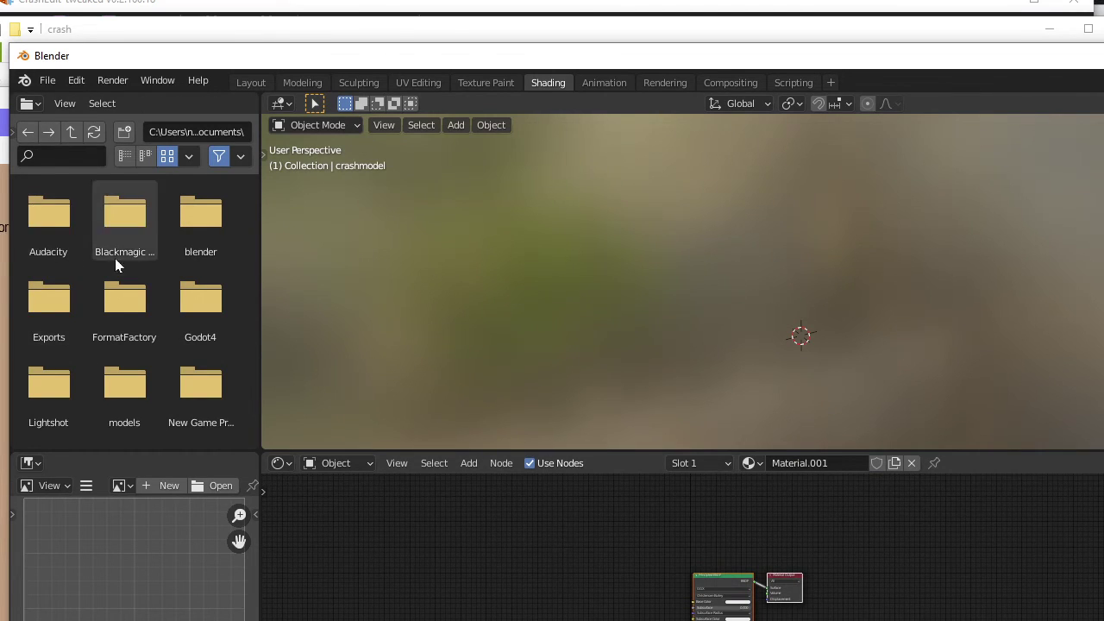
# Browse from the Documents folder to the Desktop folder in the Shading workspace's file browser
pyautogui.scroll(-3, 147, 276)
pyautogui.click(59, 259)
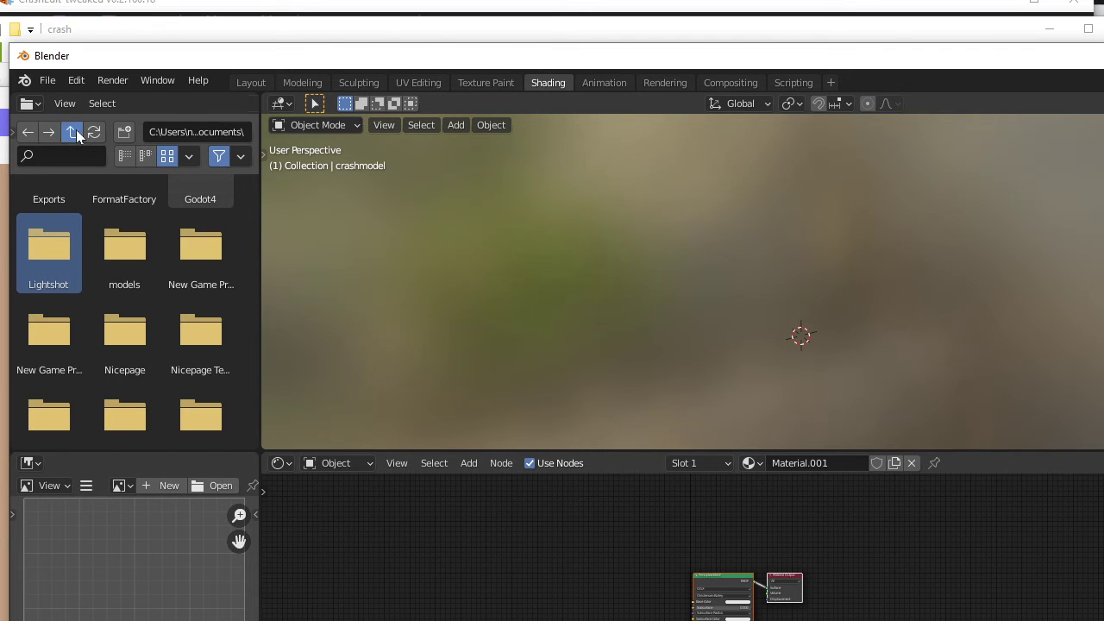
pyautogui.click(75, 132)
pyautogui.click(113, 252)
pyautogui.scroll(-1, 157, 342)
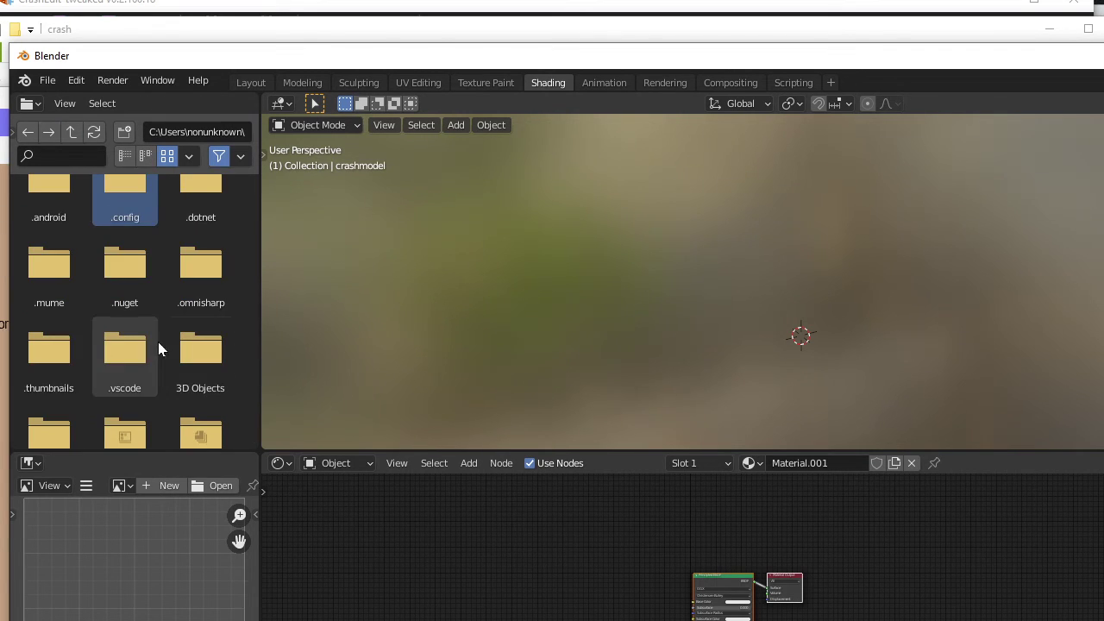
pyautogui.scroll(-1, 83, 366)
pyautogui.doubleClick(143, 386)
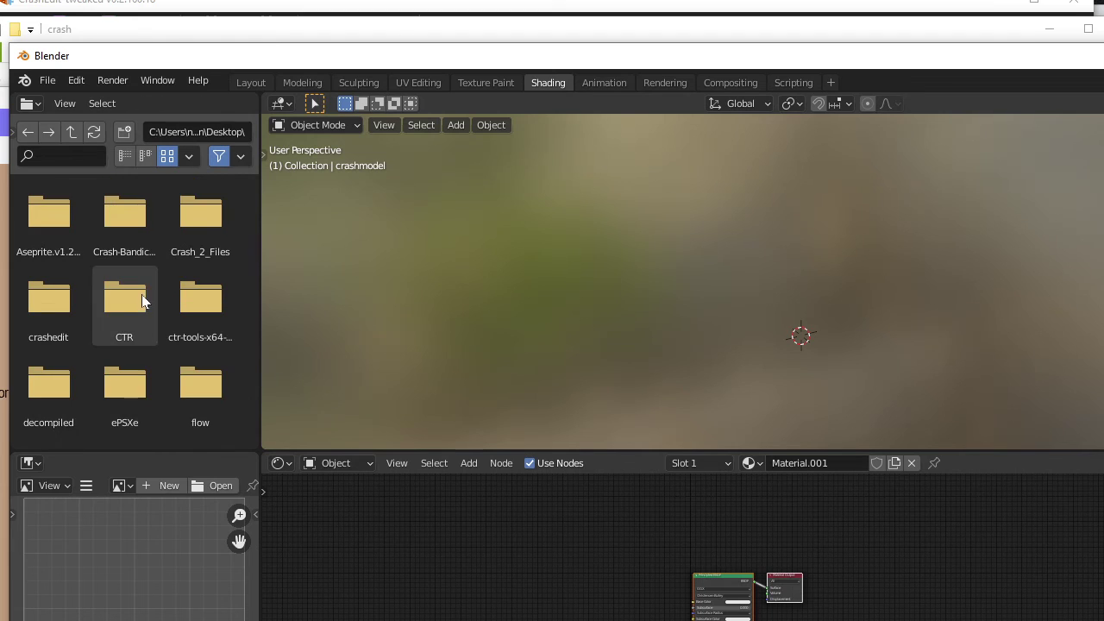
# Open the Modelexport project's crash folder, add crashmodel.tga as an image texture node and link its color to the shader's Base Color
pyautogui.doubleClick(199, 252)
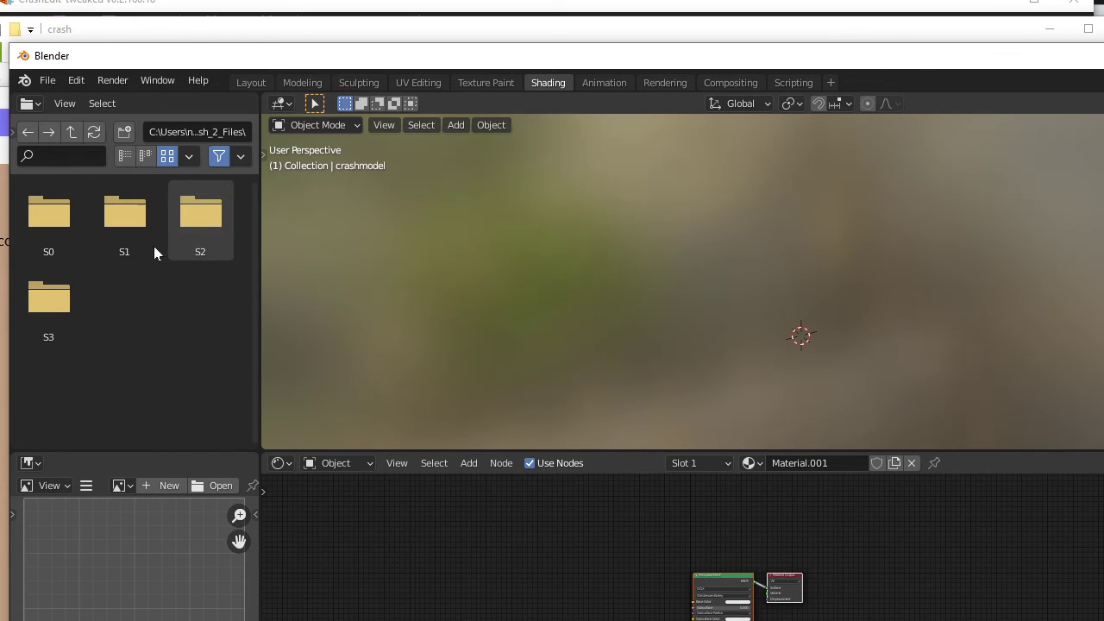
pyautogui.click(73, 133)
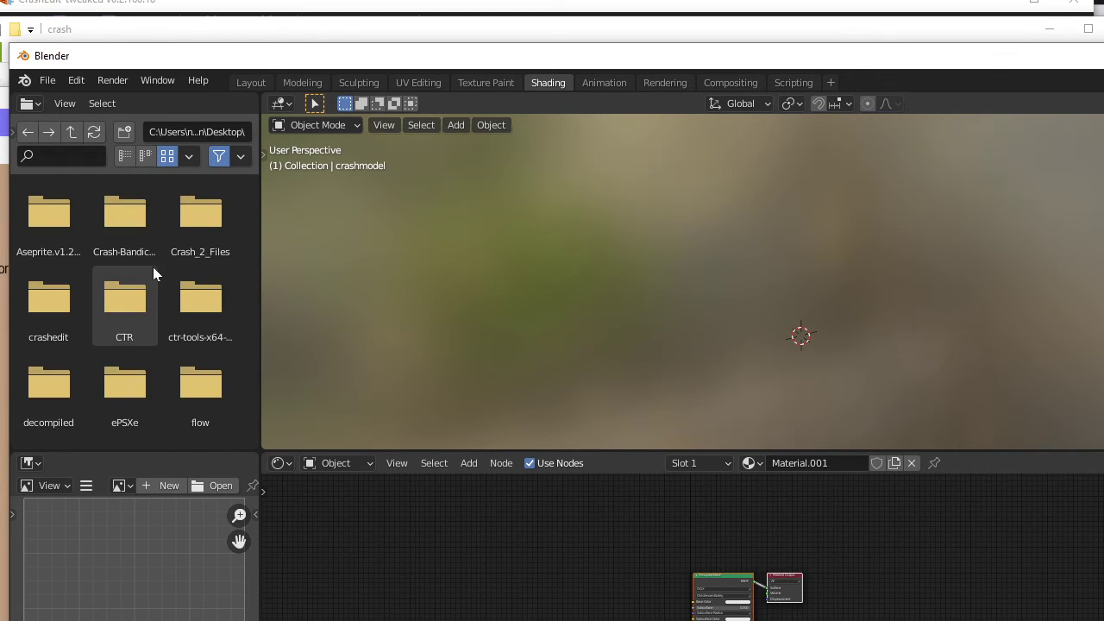
pyautogui.click(133, 235)
pyautogui.doubleClick(131, 233)
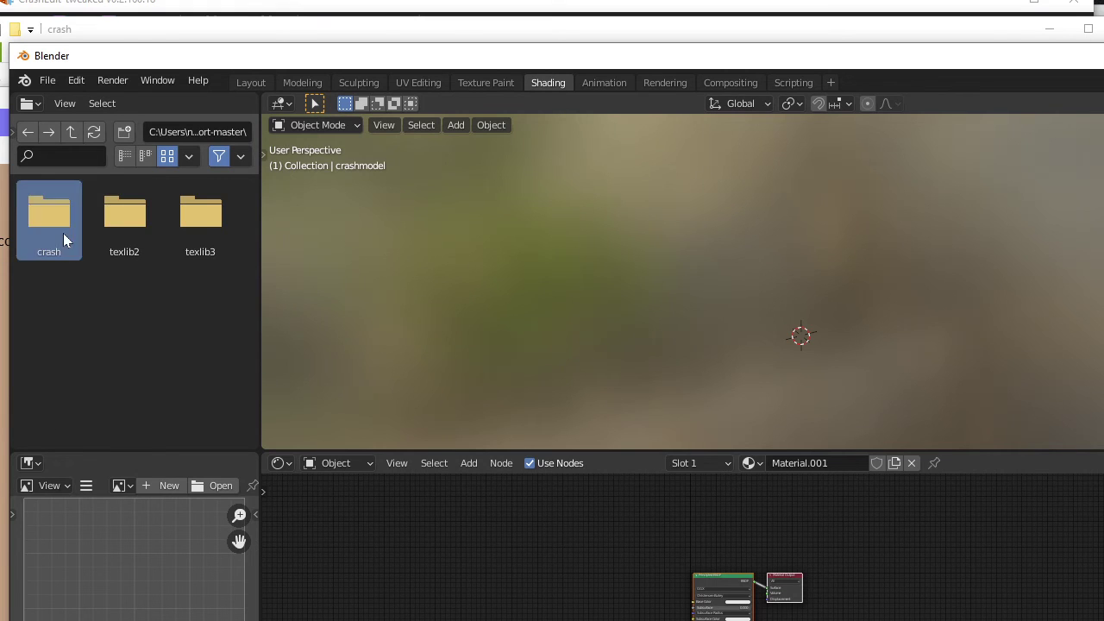
pyautogui.doubleClick(63, 233)
pyautogui.moveTo(58, 228); pyautogui.dragTo(576, 594)
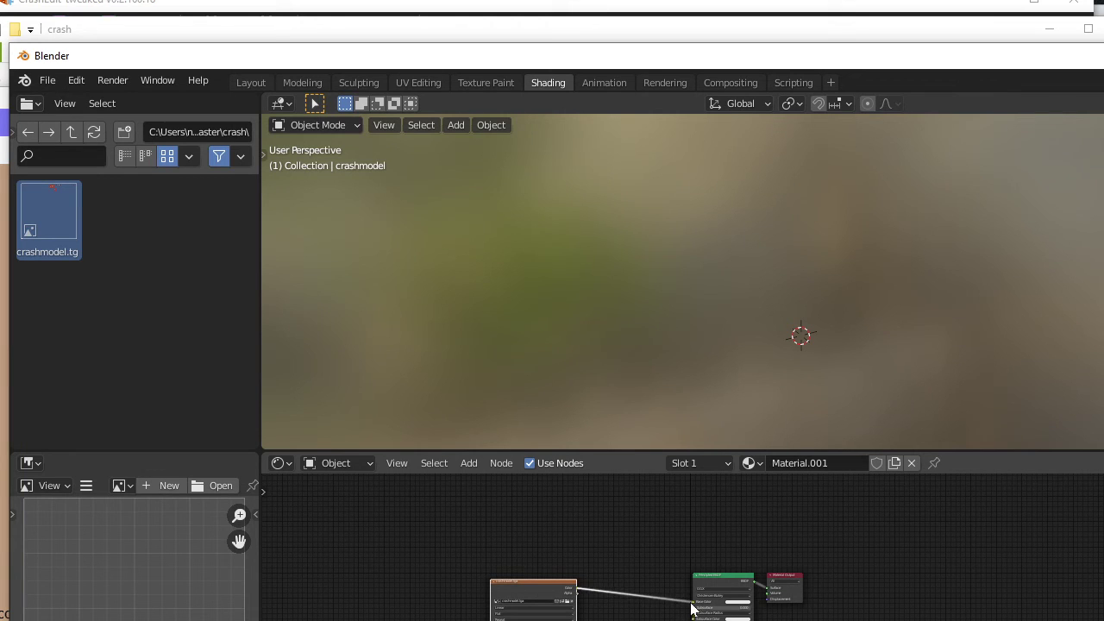
# Switch to the Modeling workspace and examine the textured crashmodel from the front and side
pyautogui.click(357, 83)
pyautogui.click(455, 86)
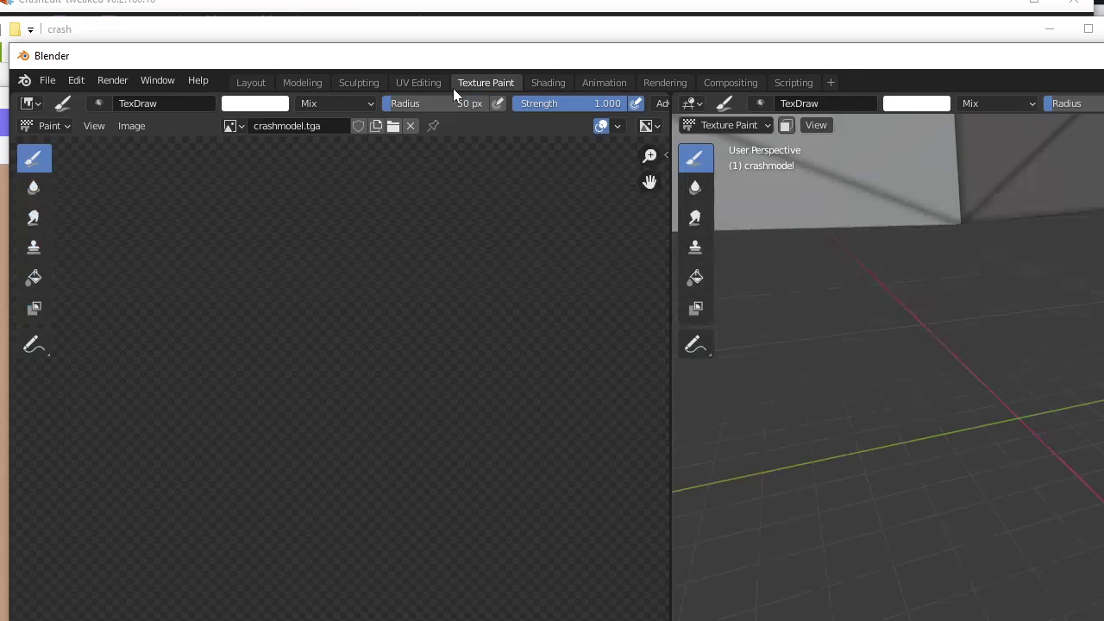
pyautogui.click(305, 85)
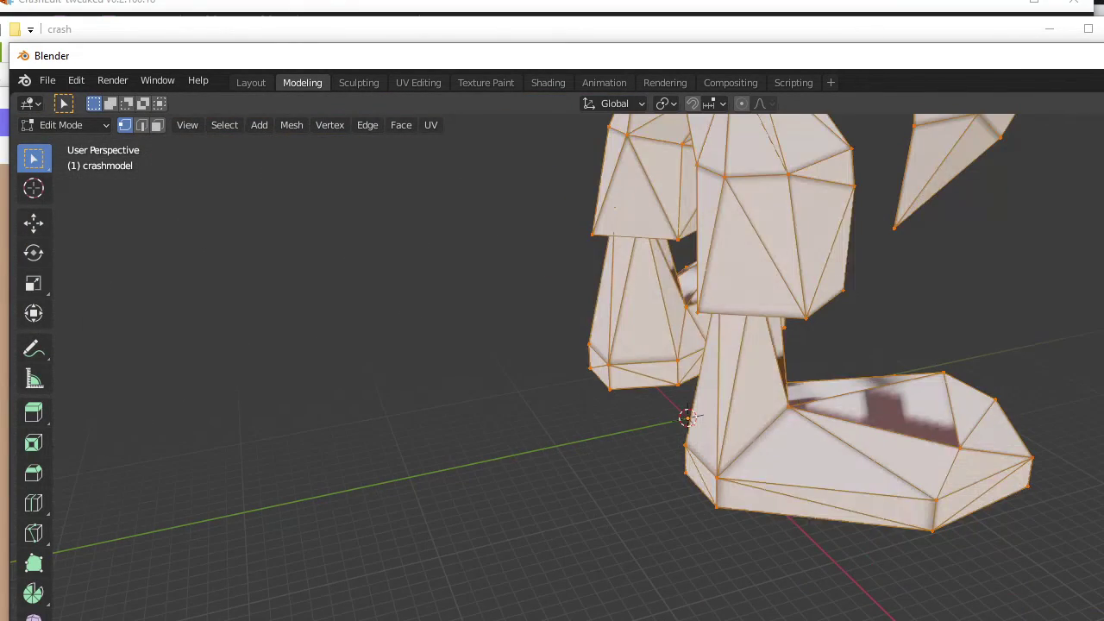
pyautogui.moveTo(1021, 364); pyautogui.dragTo(857, 362, button='middle')
pyautogui.scroll(-2, 856, 304)
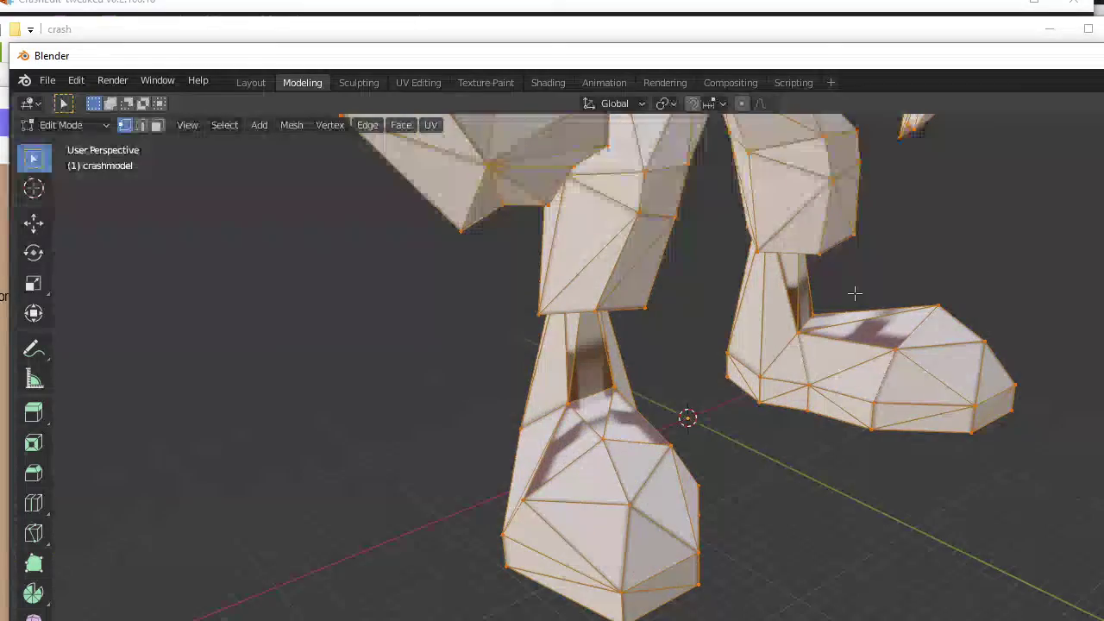
pyautogui.moveTo(863, 256); pyautogui.dragTo(695, 393, button='middle')
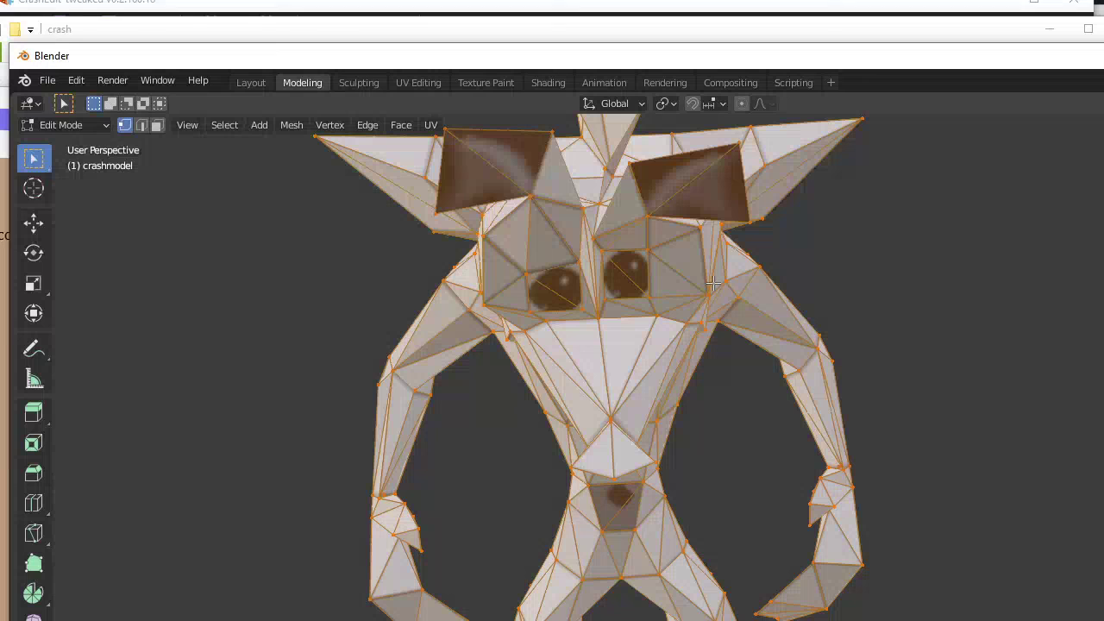
# Switch to the Texture Paint workspace and set its 3D viewport to Material Preview shading
pyautogui.click(489, 82)
pyautogui.scroll(-6, 892, 328)
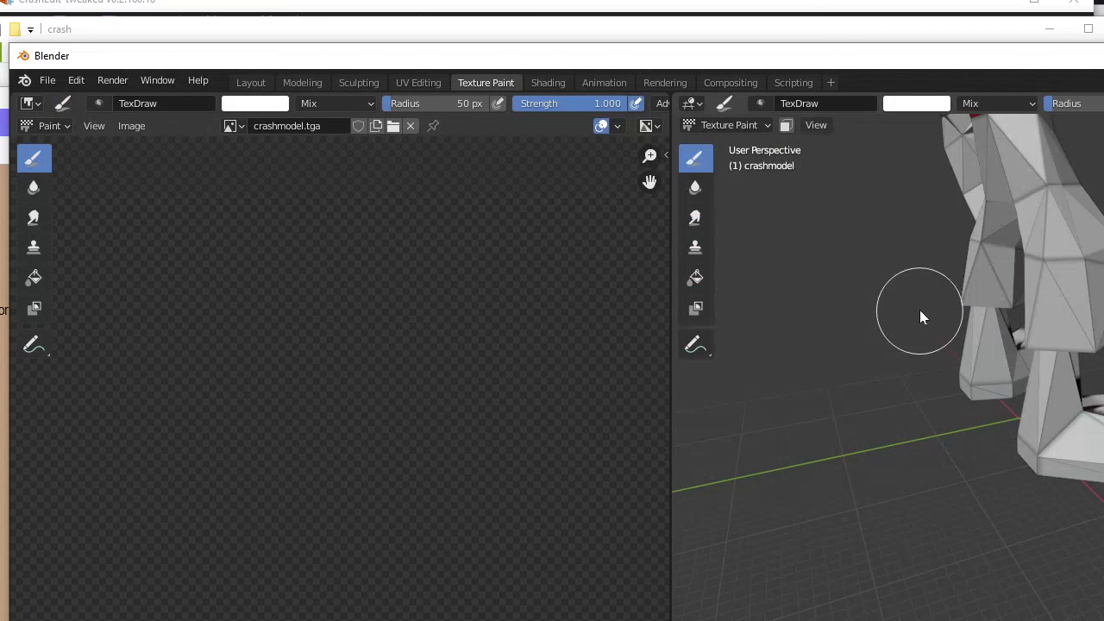
pyautogui.scroll(1, 1051, 301)
pyautogui.moveTo(1072, 290); pyautogui.dragTo(922, 312, button='middle')
pyautogui.press('z')
pyautogui.press('2')
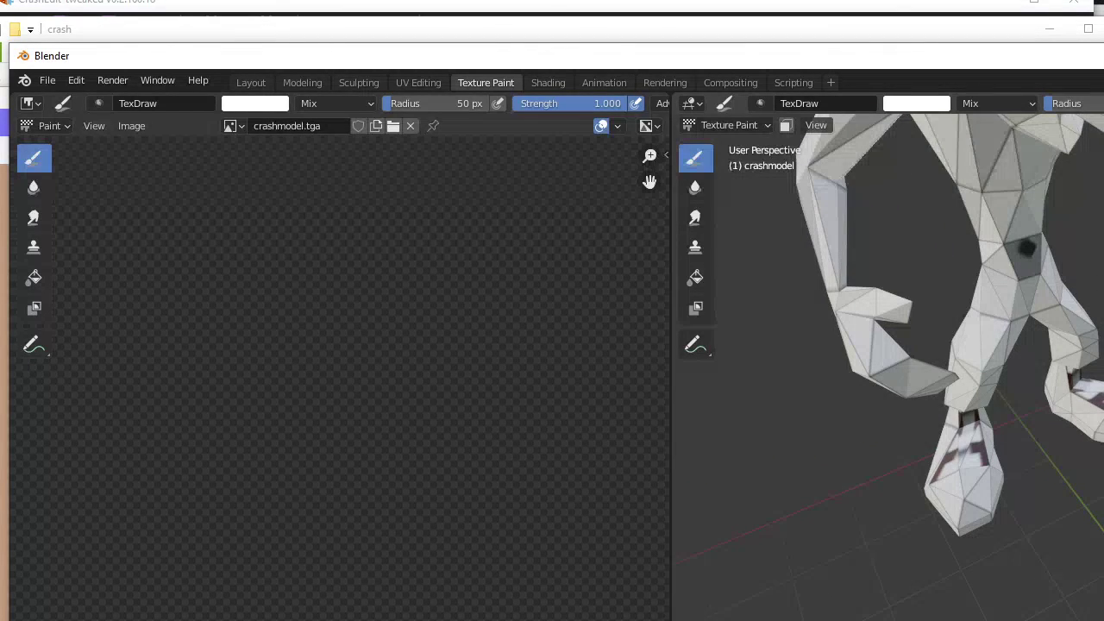